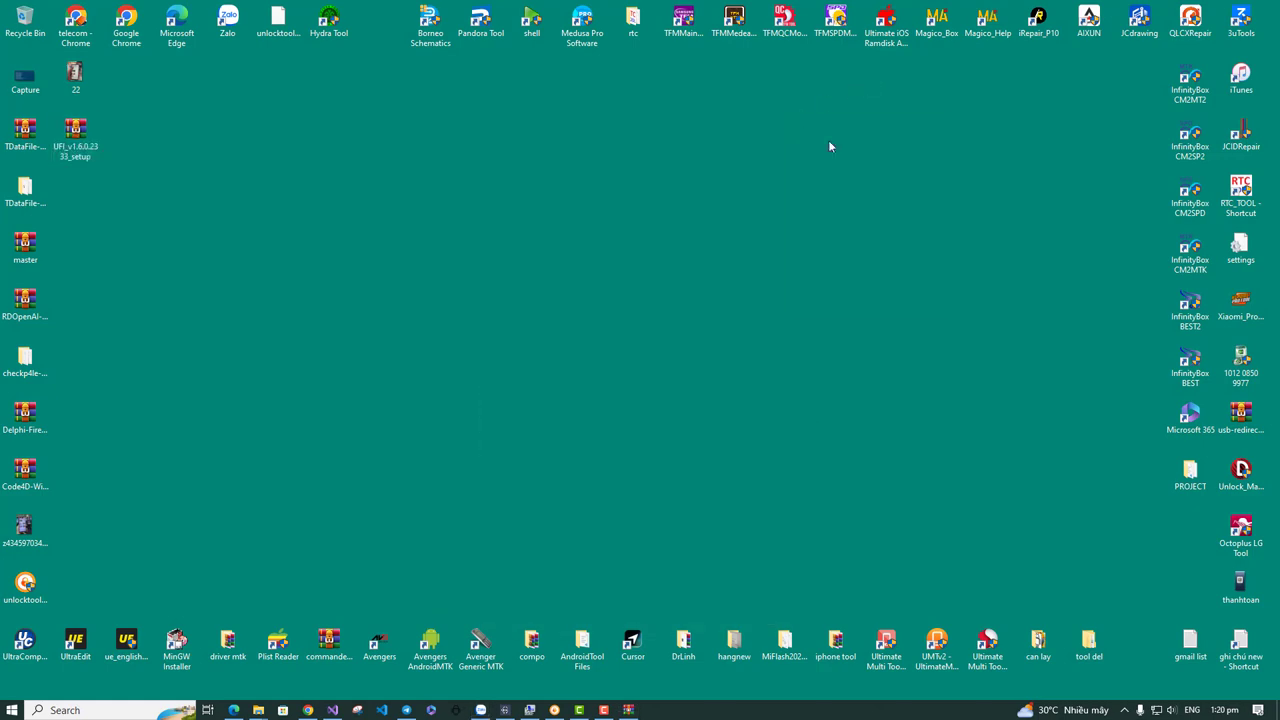
right_click(830, 213)
click(731, 255)
right_click(718, 374)
click(774, 412)
right_click(752, 300)
click(810, 343)
right_click(814, 336)
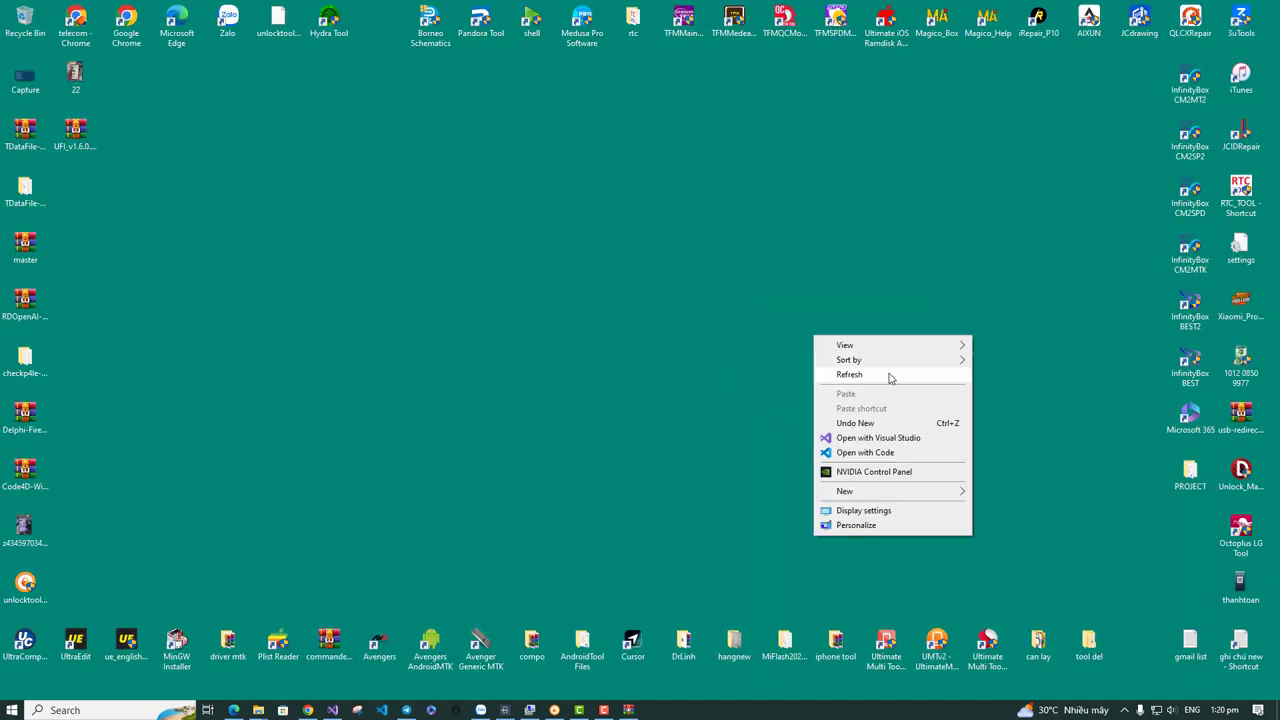
click(890, 375)
right_click(752, 332)
click(818, 372)
right_click(844, 347)
click(914, 380)
right_click(890, 366)
click(772, 458)
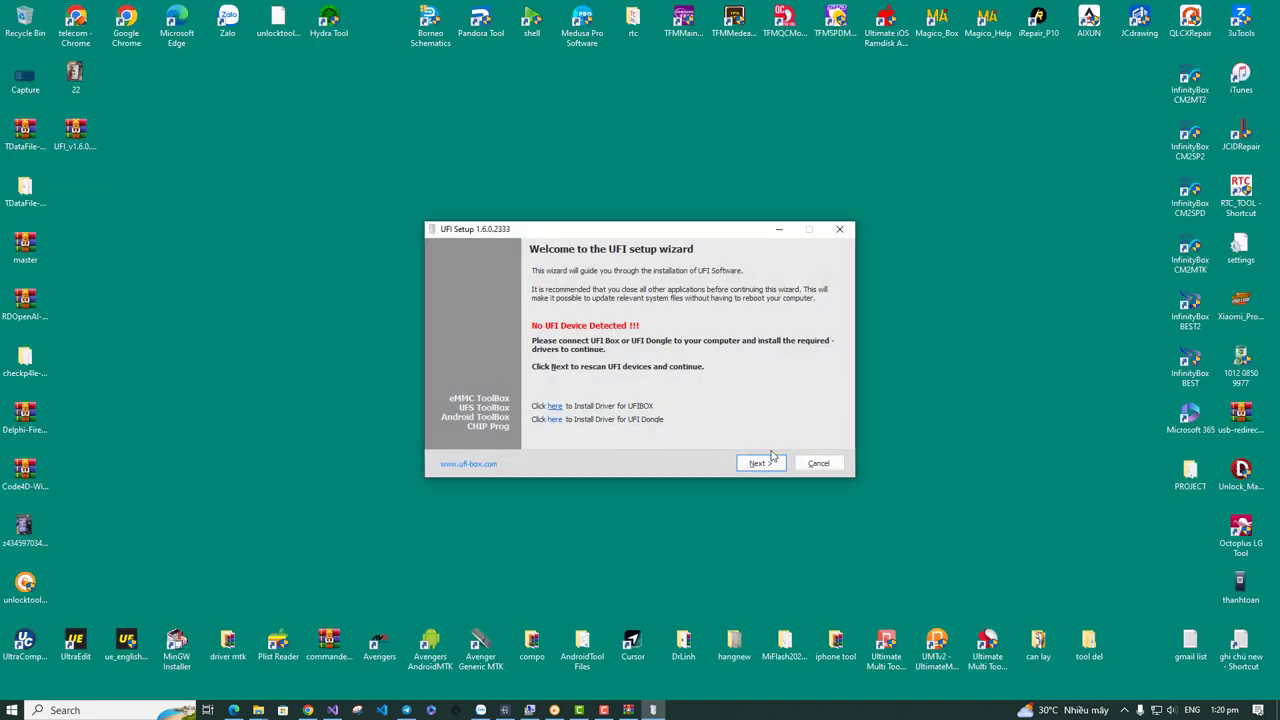
Install the driver for the UFI Dongle from the UFI setup wizard, running the ROCKEY200 Driver setup in English
drag(686, 237, 684, 124)
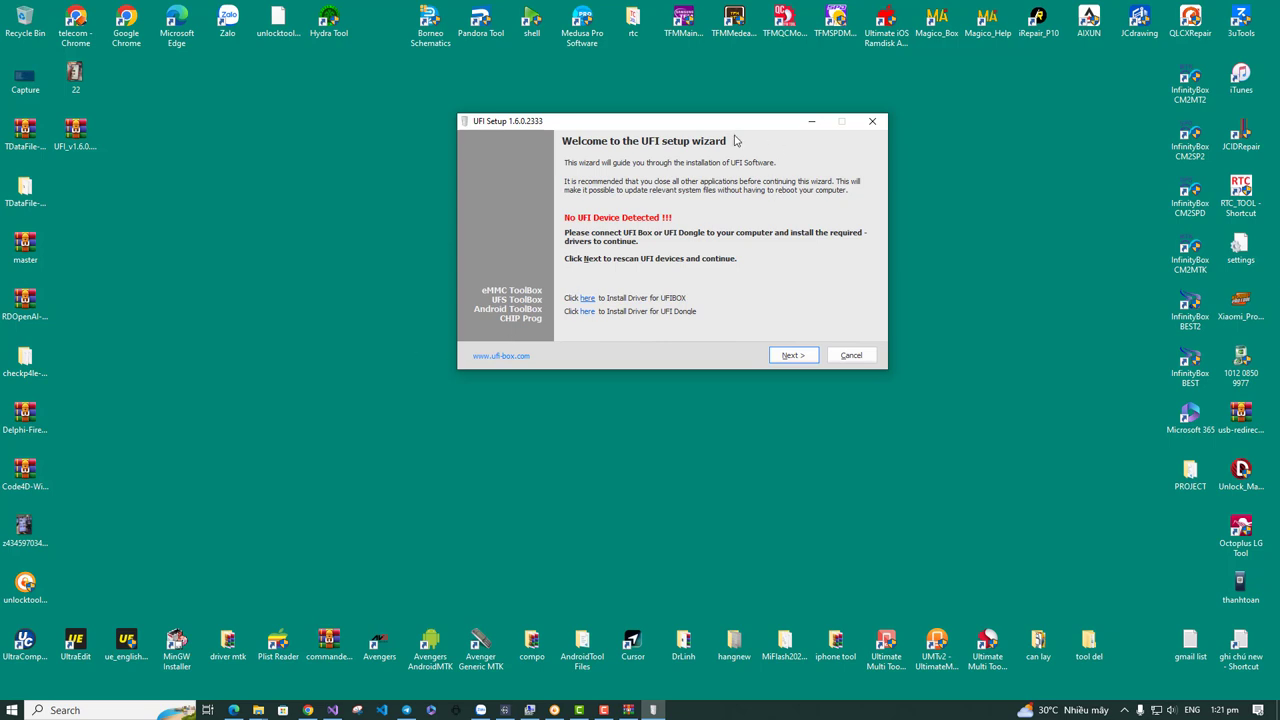
drag(734, 129, 710, 112)
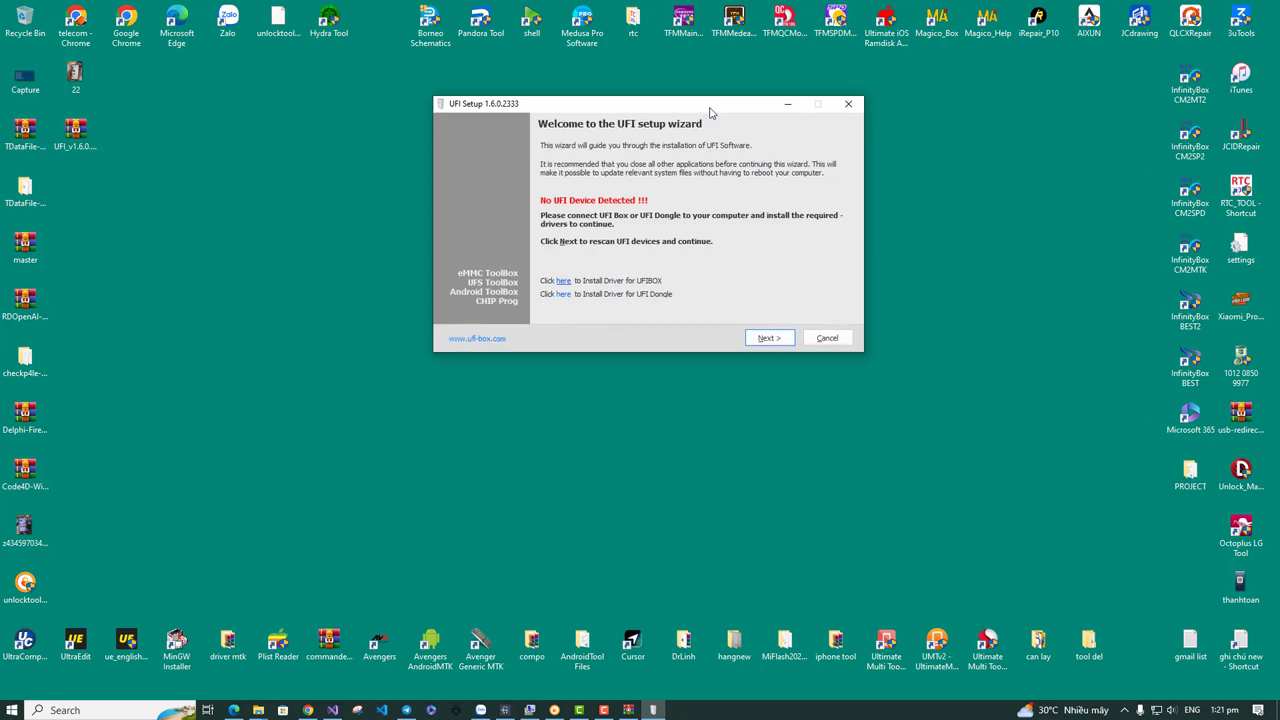
click(562, 295)
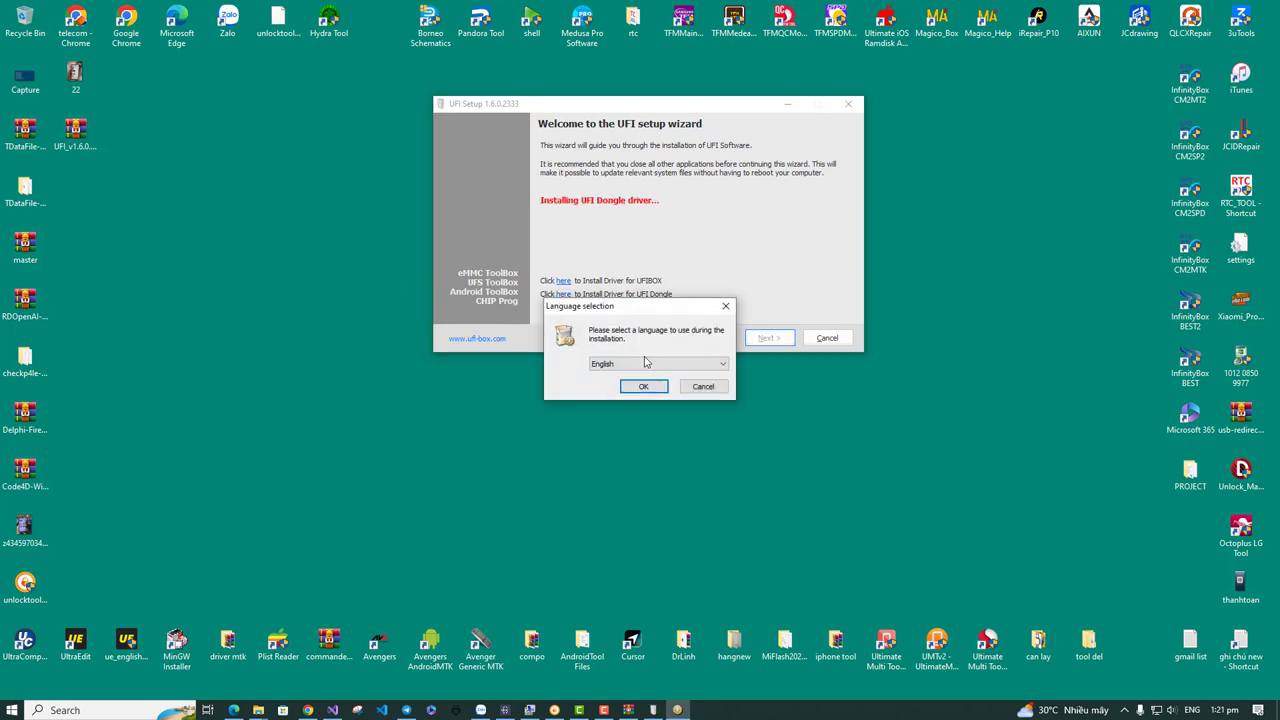
click(642, 386)
click(710, 460)
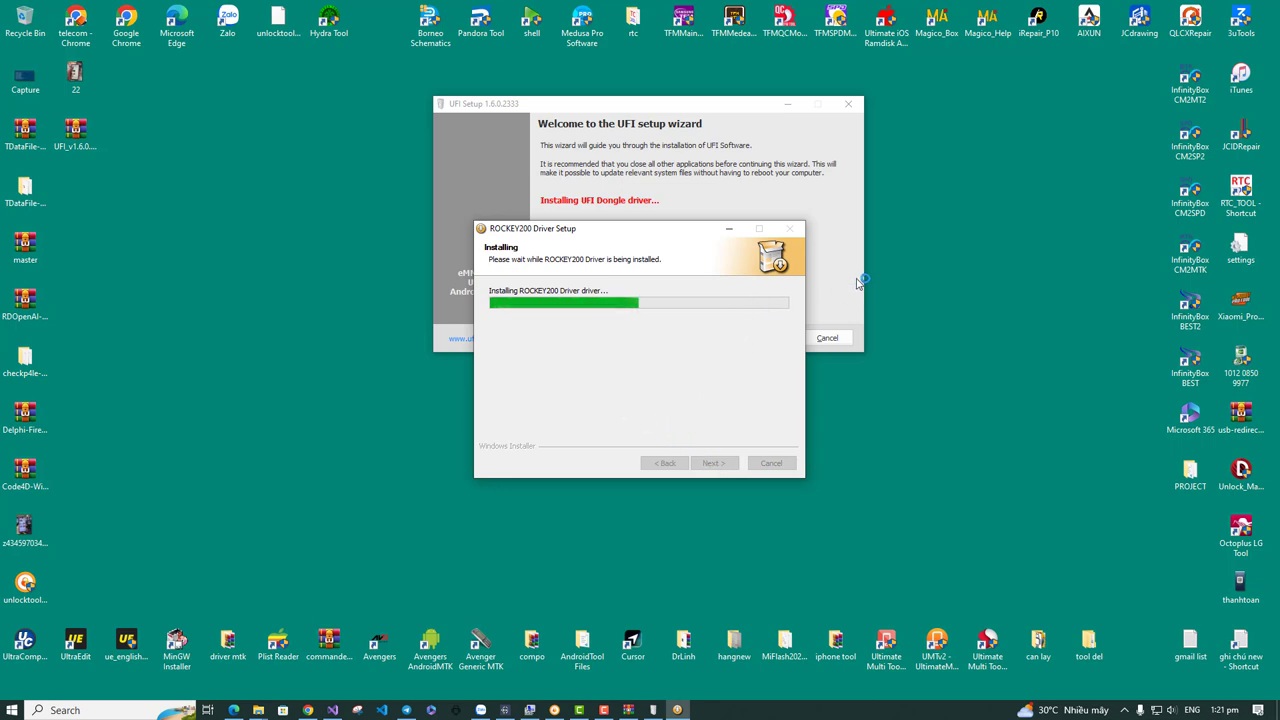
right_click(900, 258)
click(961, 290)
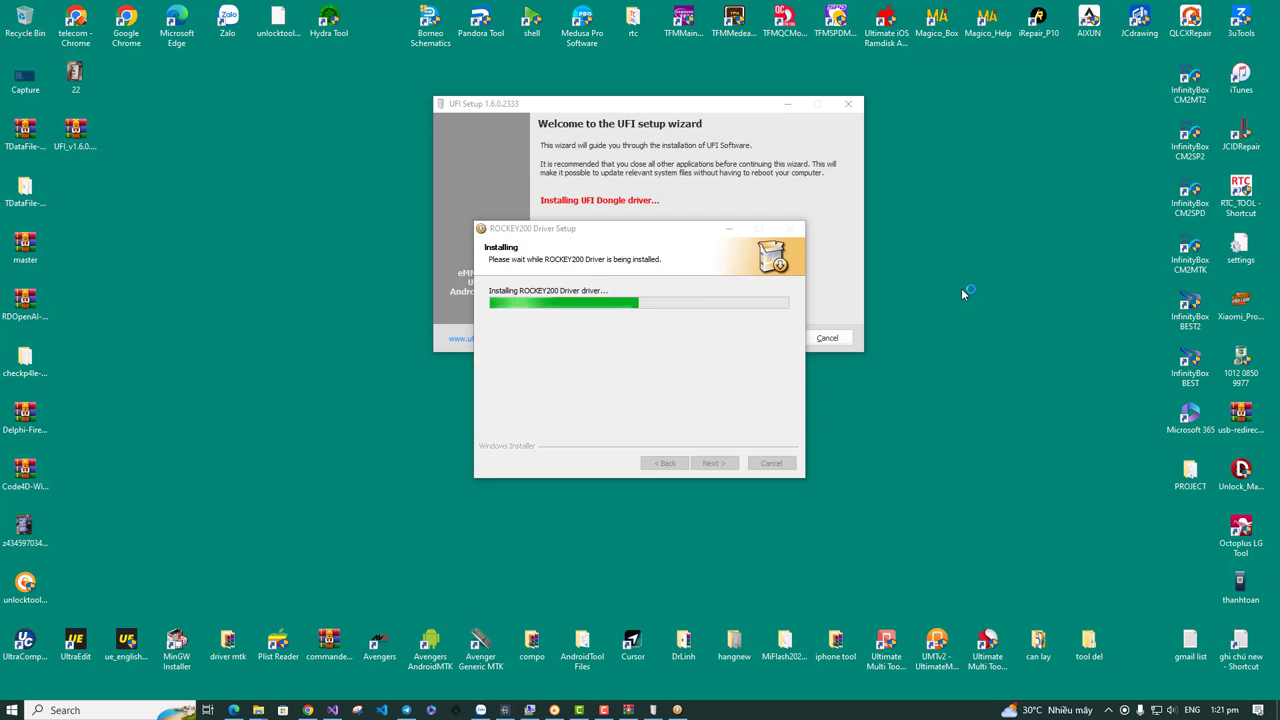
click(712, 464)
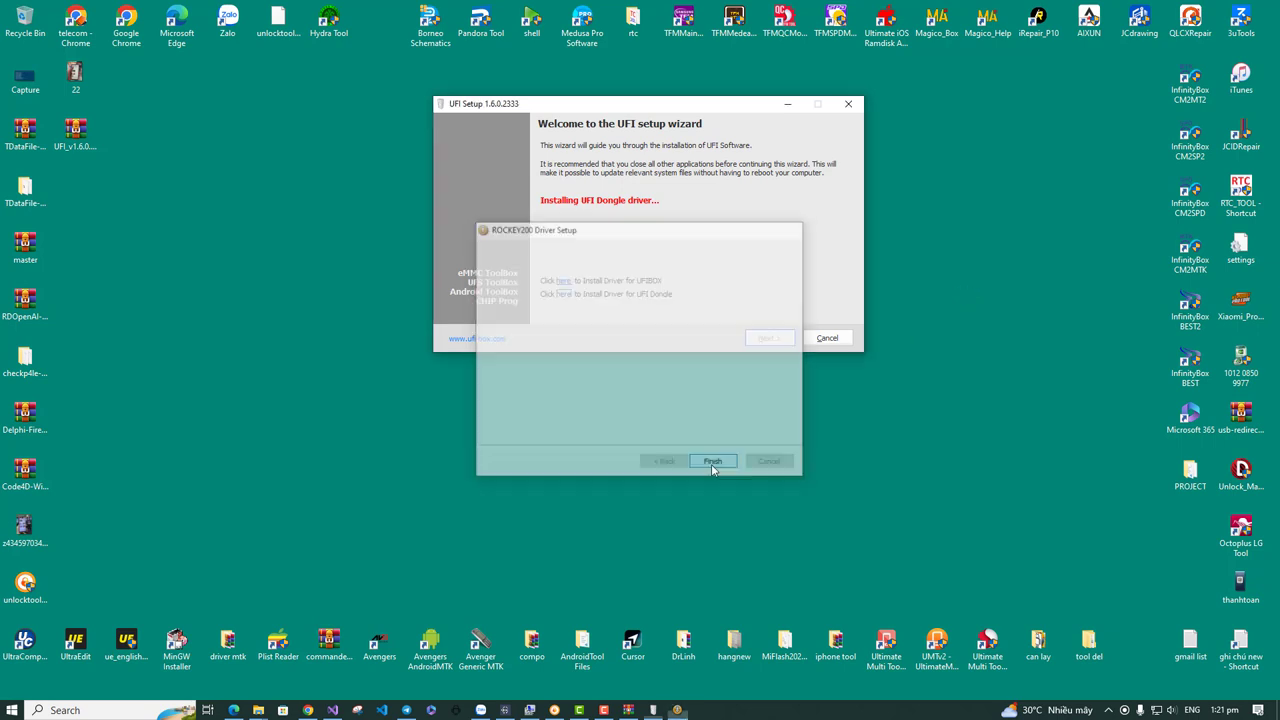
Install the zegobit SmartCard driver through the Device Driver Installation Wizard and finish the wizard
click(262, 260)
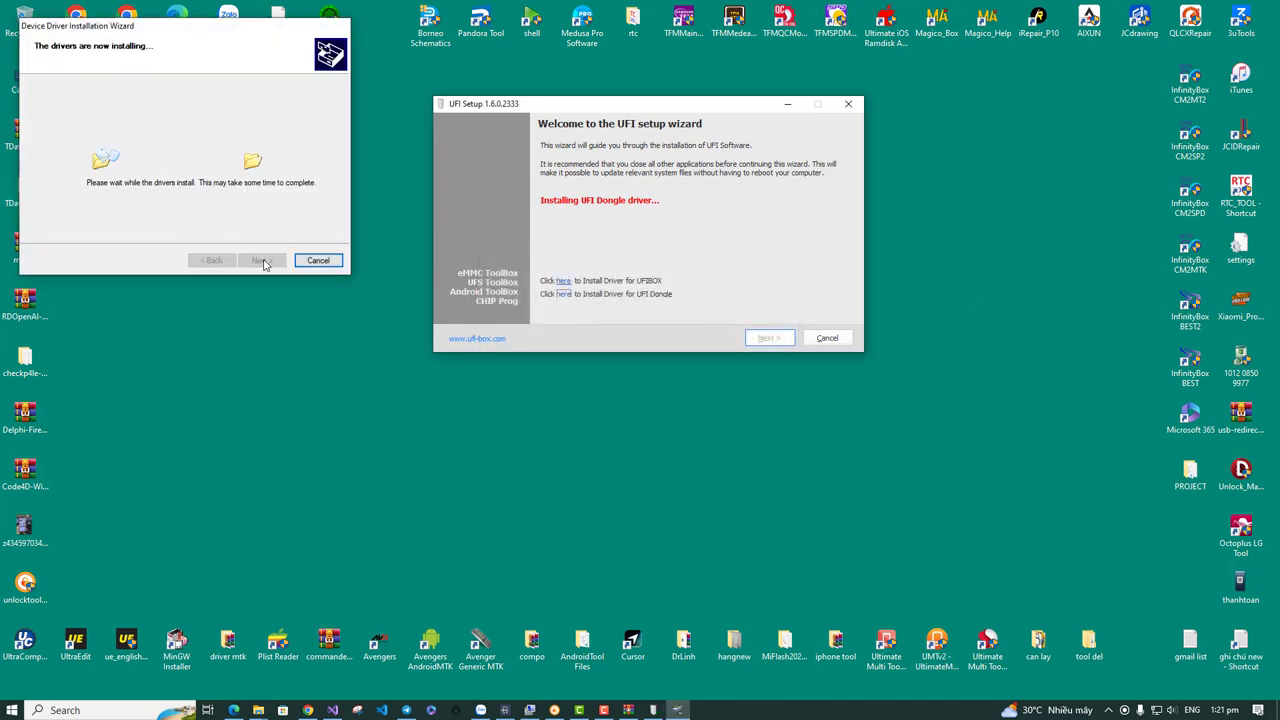
click(681, 357)
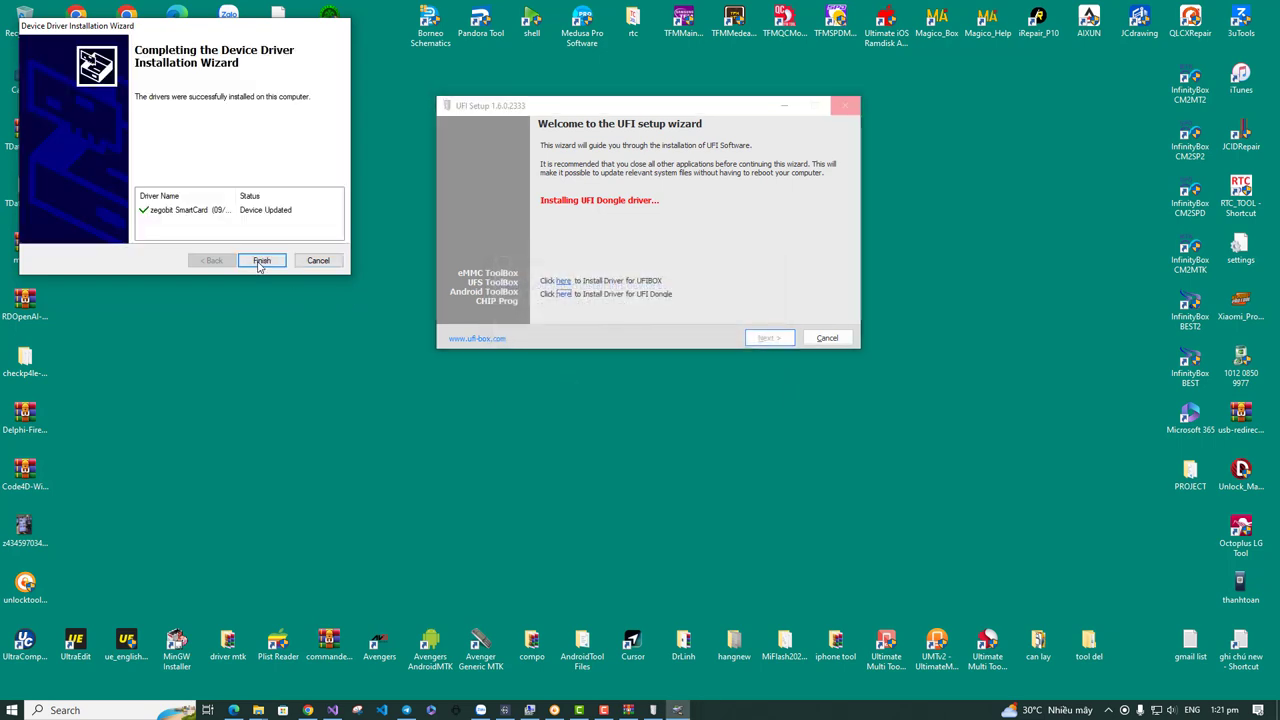
click(259, 260)
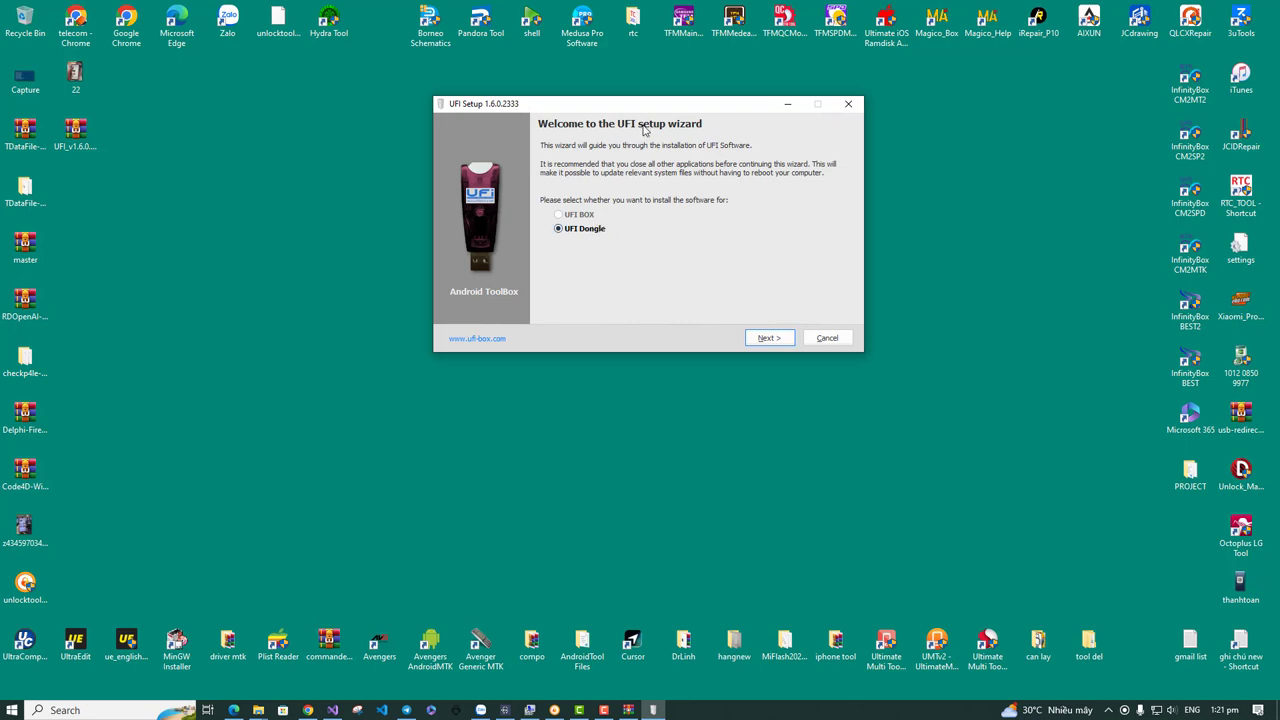
Start installing the UFI Dongle software in C:\UFI together with the UFI and Android device drivers
click(719, 304)
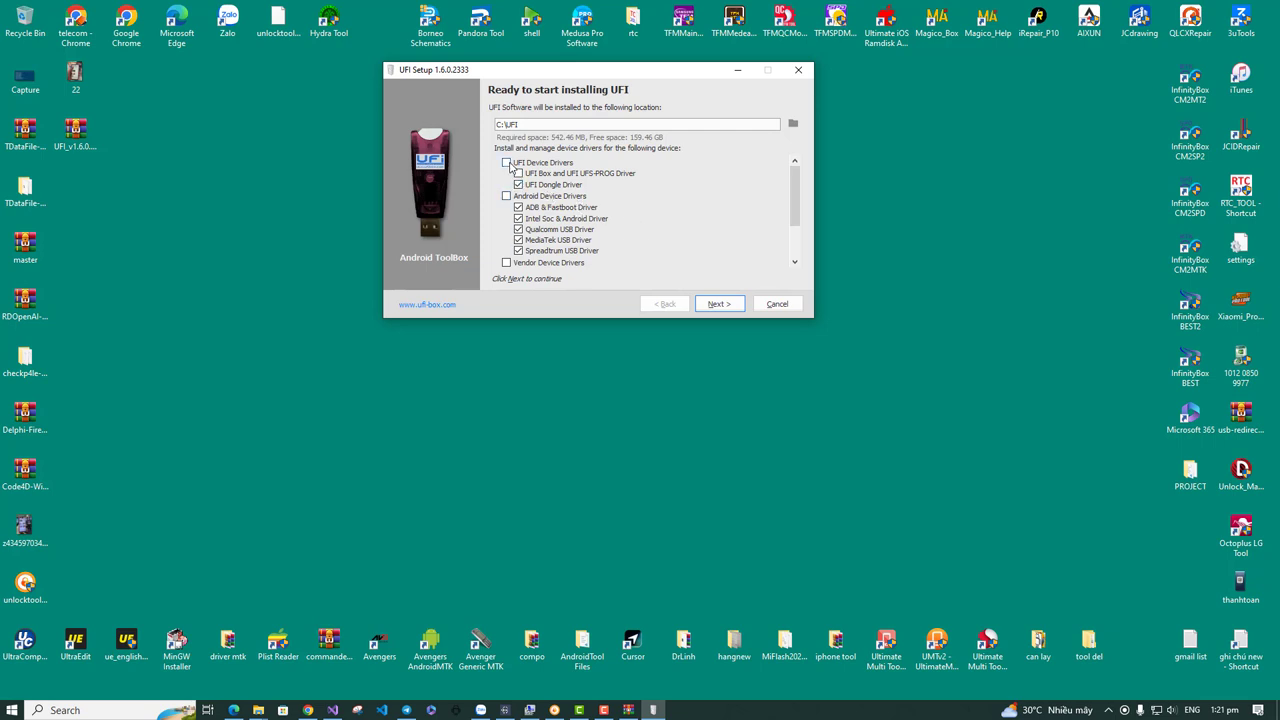
click(716, 304)
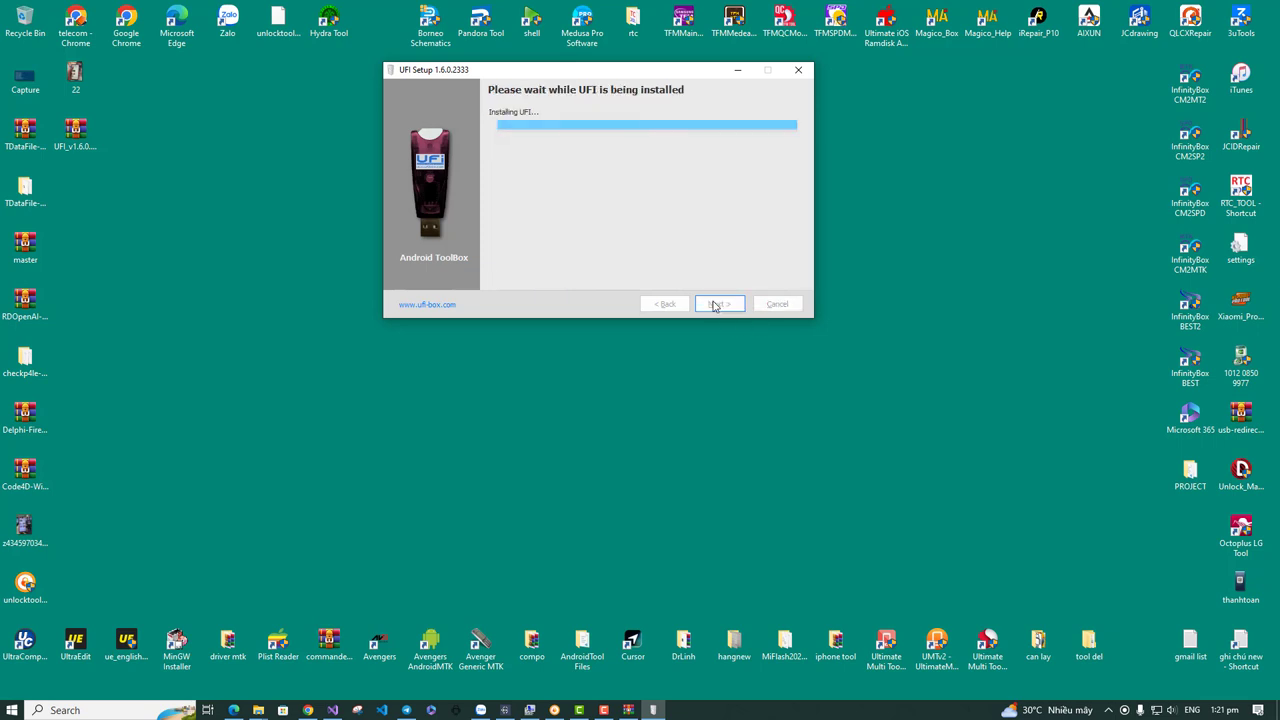
right_click(1011, 293)
click(1024, 304)
right_click(989, 283)
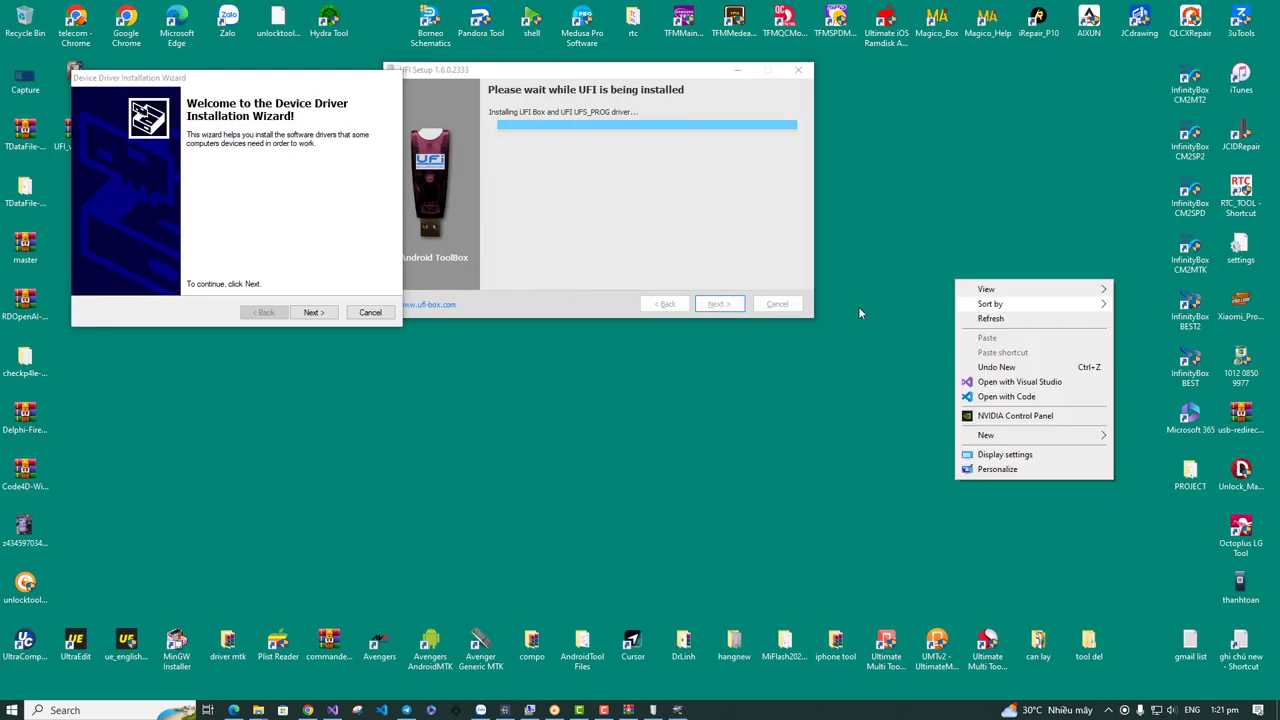
Install the UFI Box and UFI UFS_PROG driver, and decline removing the already installed ROCKEY200 Driver
click(313, 312)
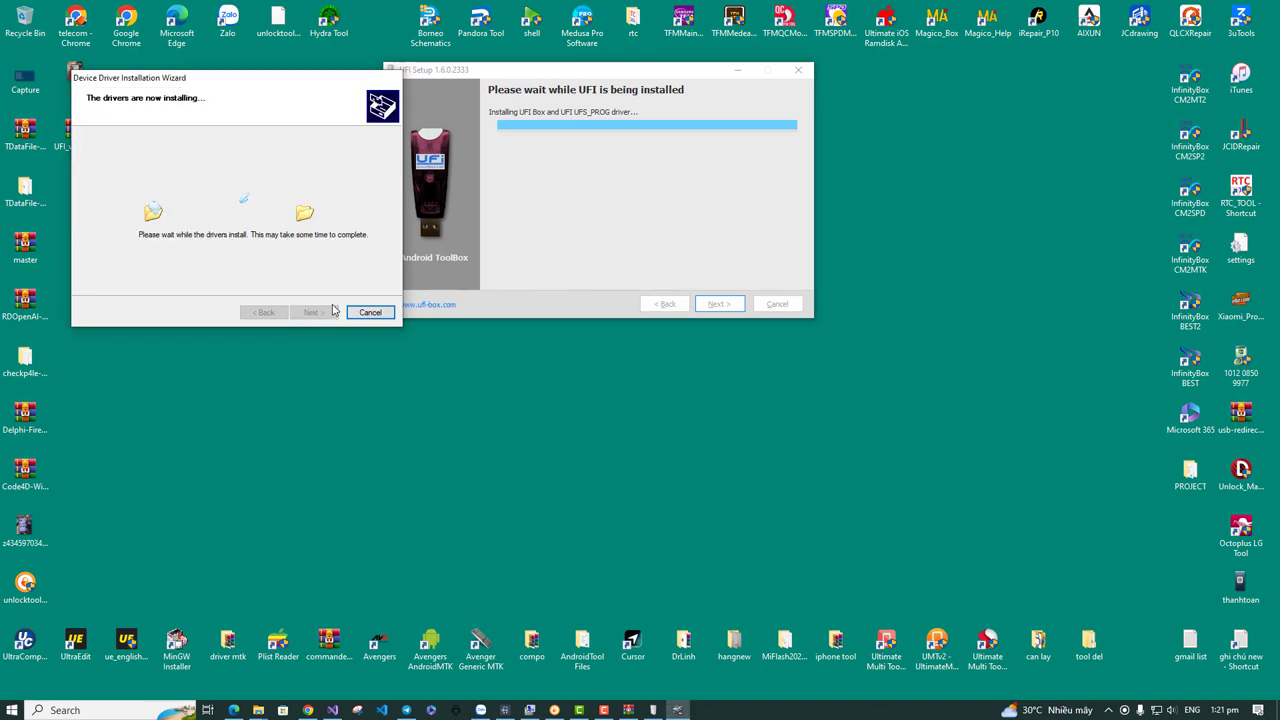
click(317, 312)
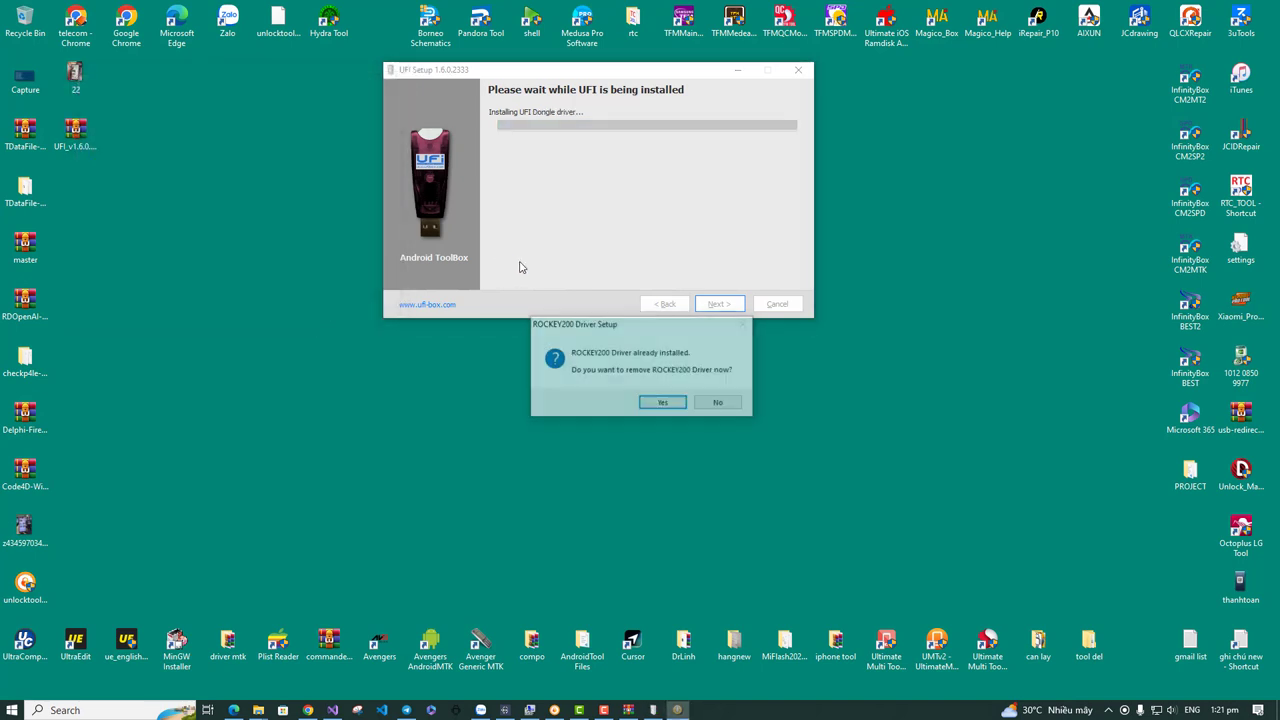
click(716, 402)
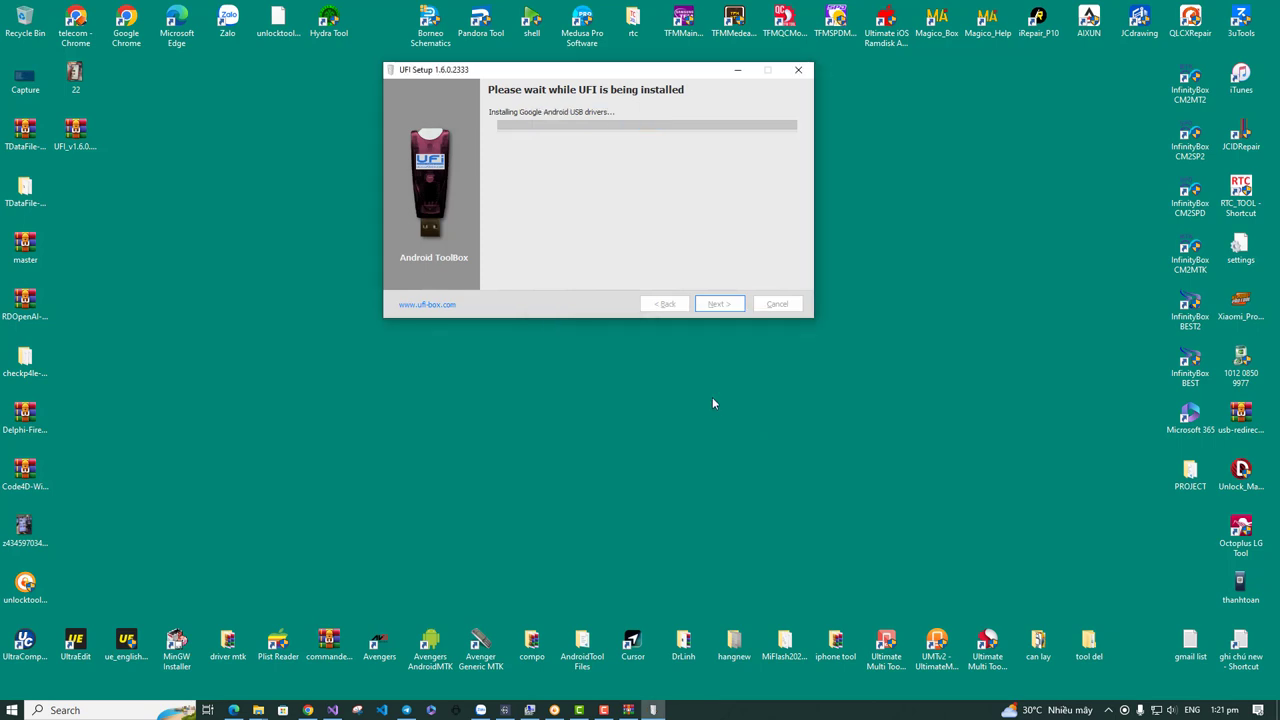
Install the Google Android USB drivers requested by the UFI setup
click(352, 349)
click(353, 347)
click(382, 382)
click(390, 380)
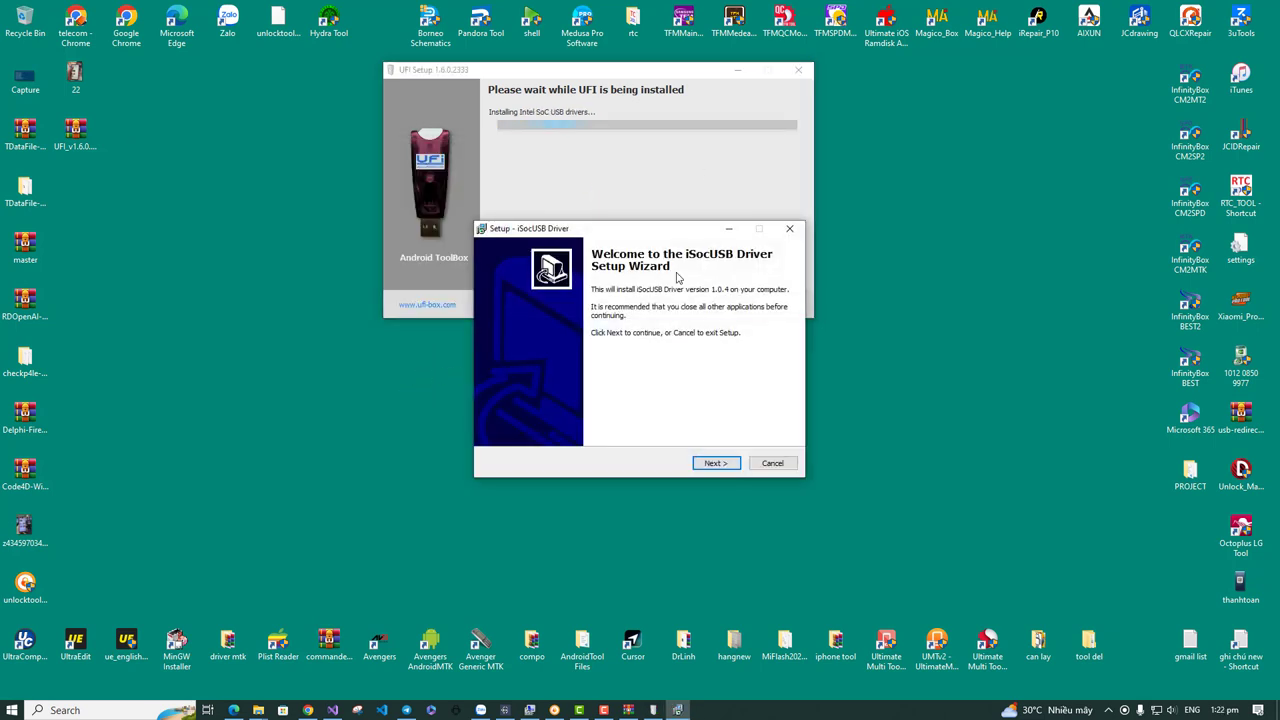
Accept the license agreement of the iSocUSB Driver setup and start the driver installation
click(713, 462)
click(577, 424)
click(728, 462)
click(728, 462)
click(728, 462)
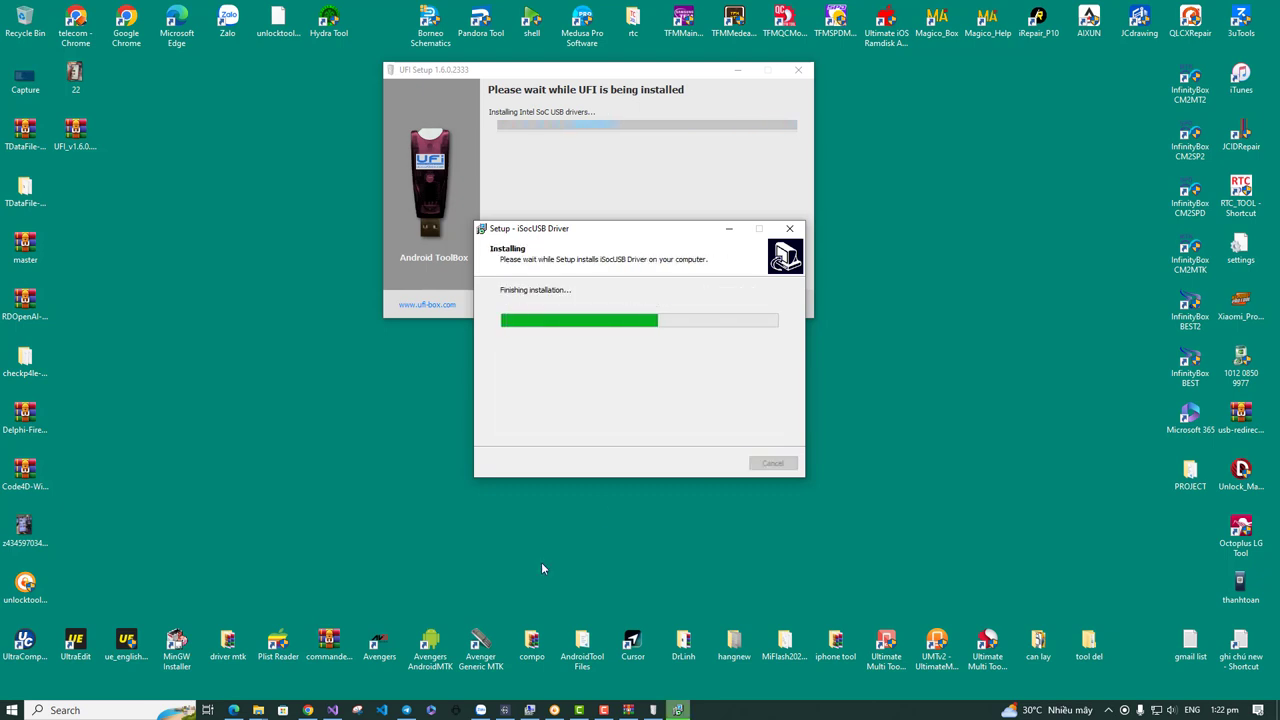
click(722, 399)
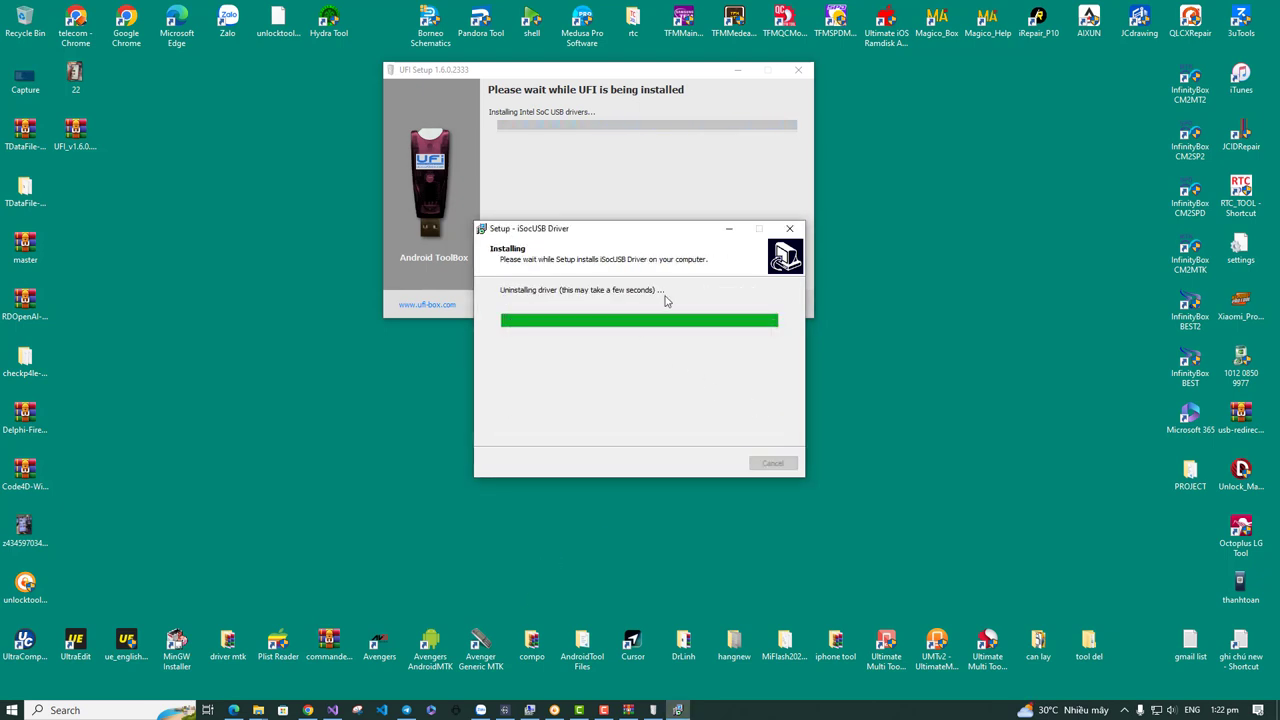
Switch to Chrome and browse the videos and playlists of the nhất gia box YouTube channel
click(309, 711)
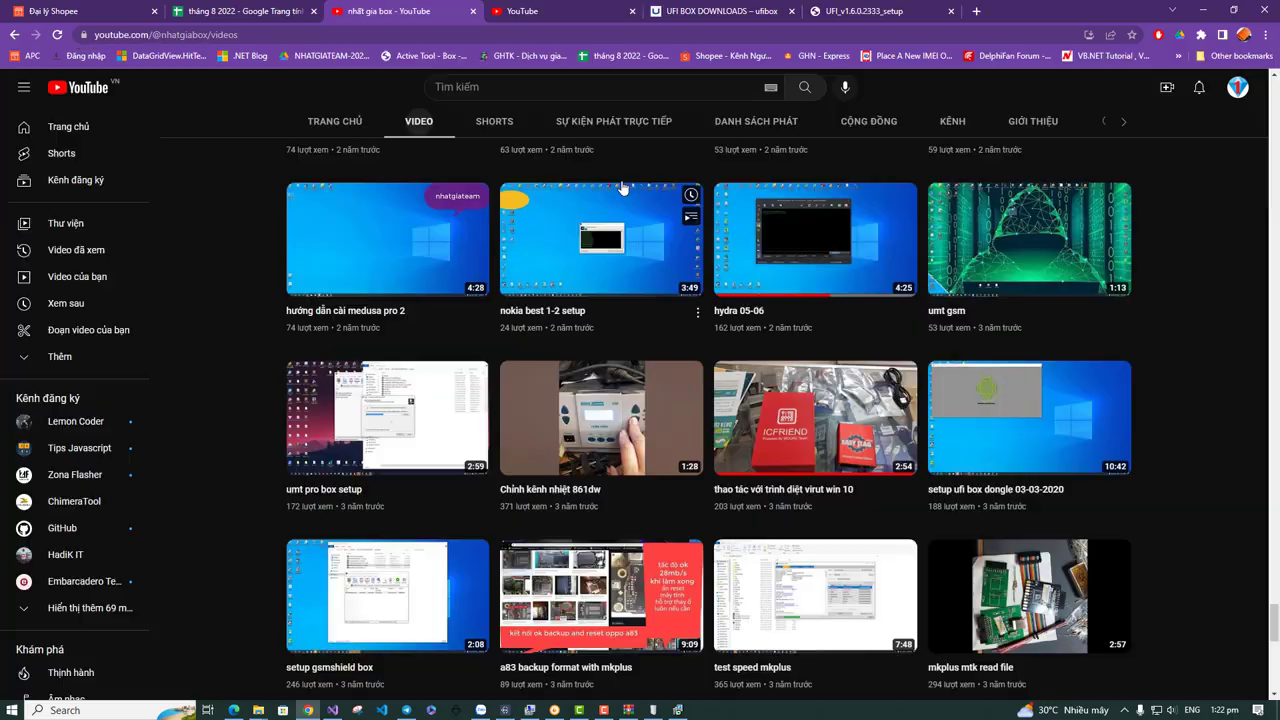
scroll(754, 300, down, 2)
scroll(754, 300, up, 10)
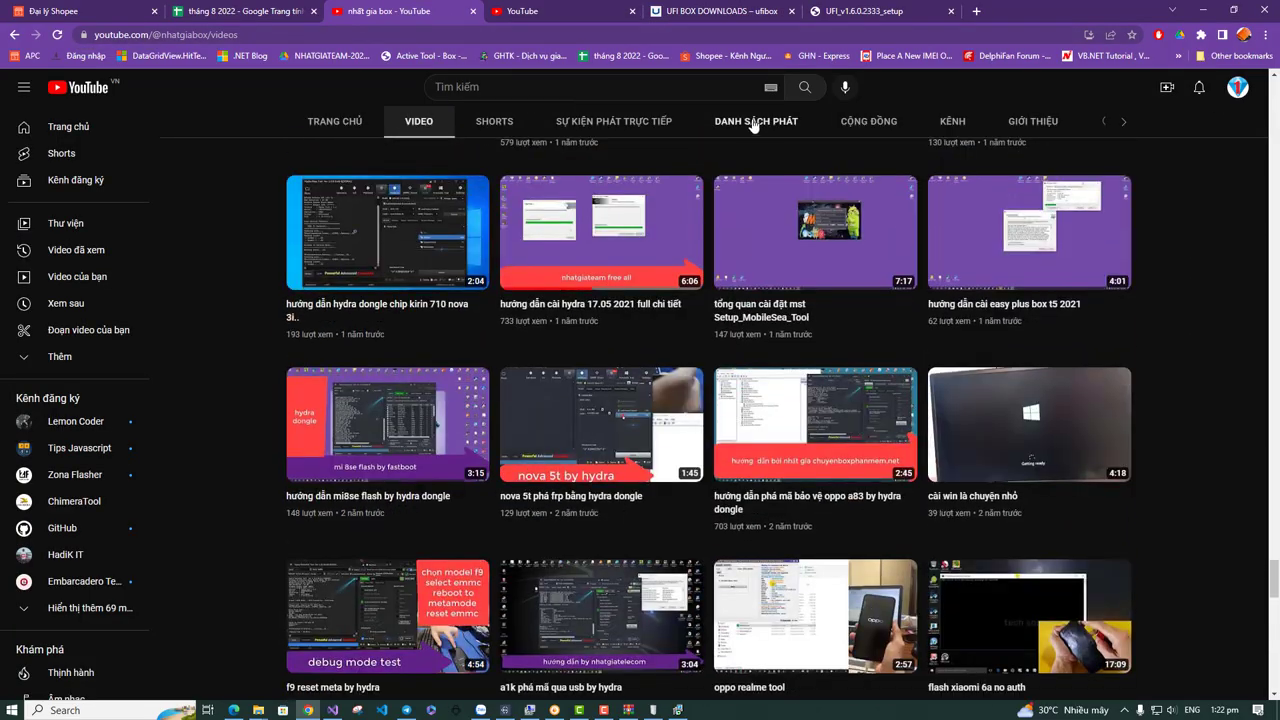
click(753, 122)
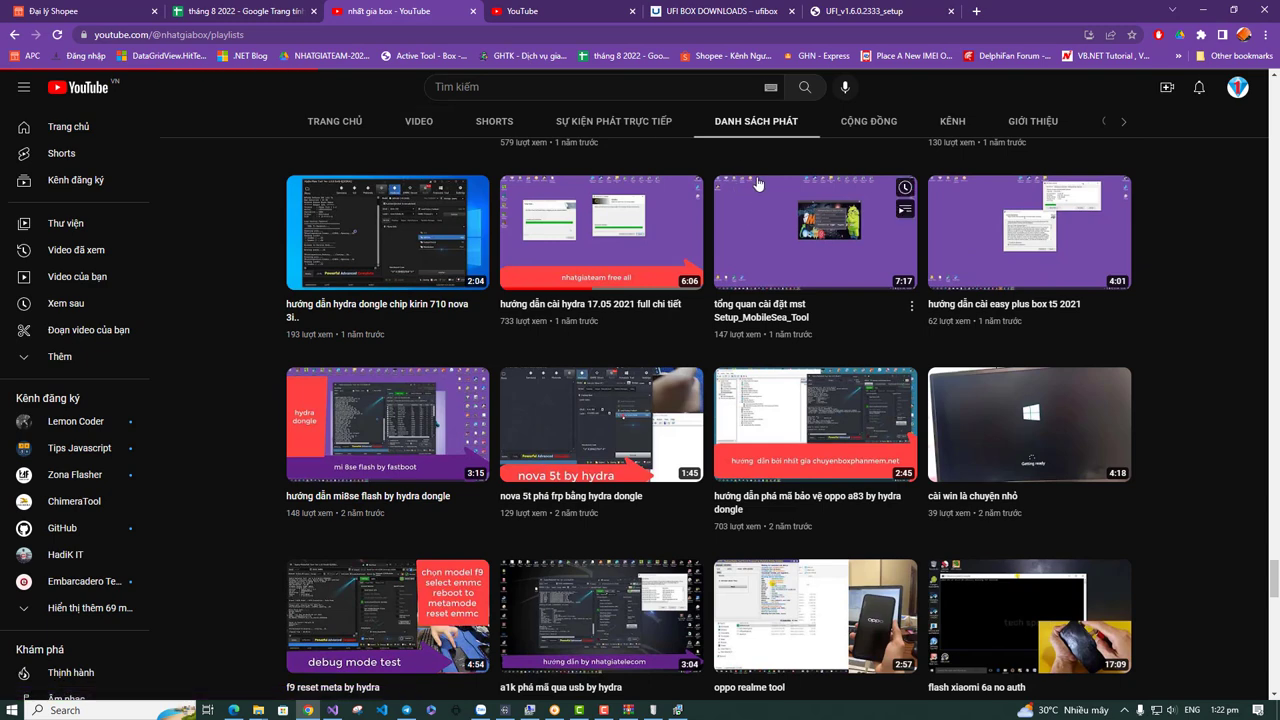
scroll(739, 251, down, 2)
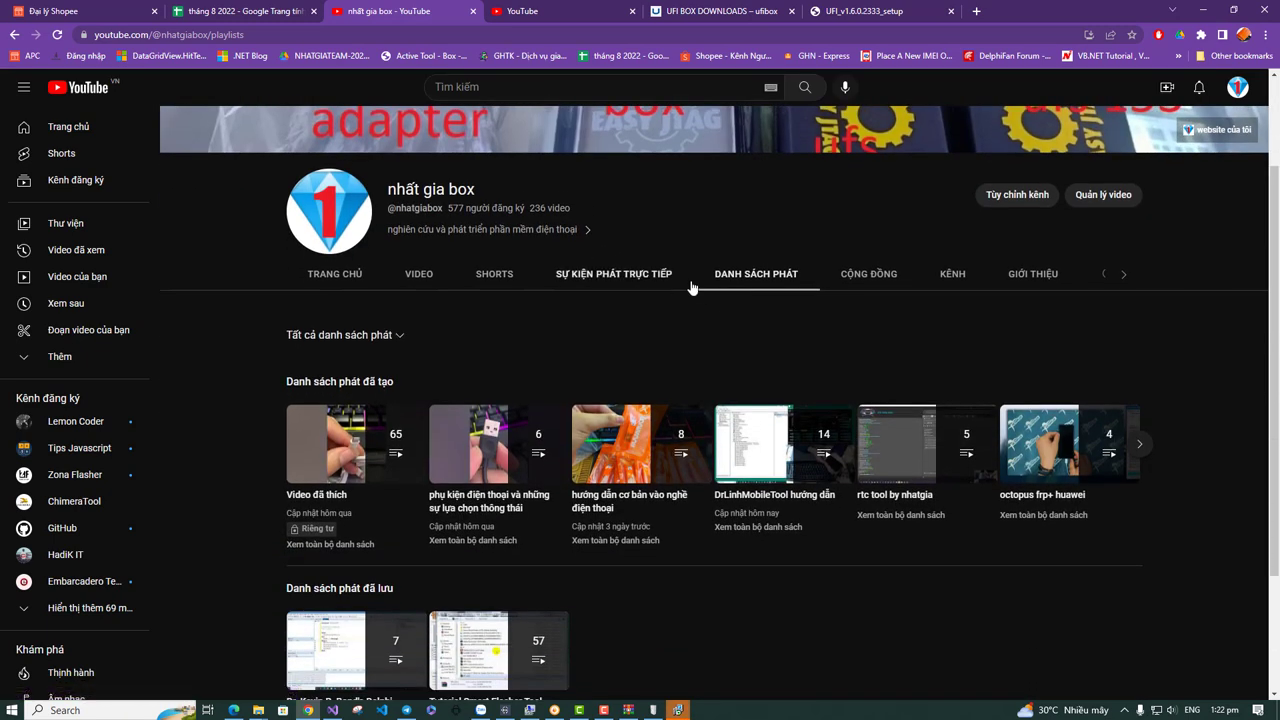
scroll(690, 440, down, 1)
Open the playlist "hướng dẫn cơ bản vào nghề điện thoại", pause its first video, review the list and return to the installer
click(650, 376)
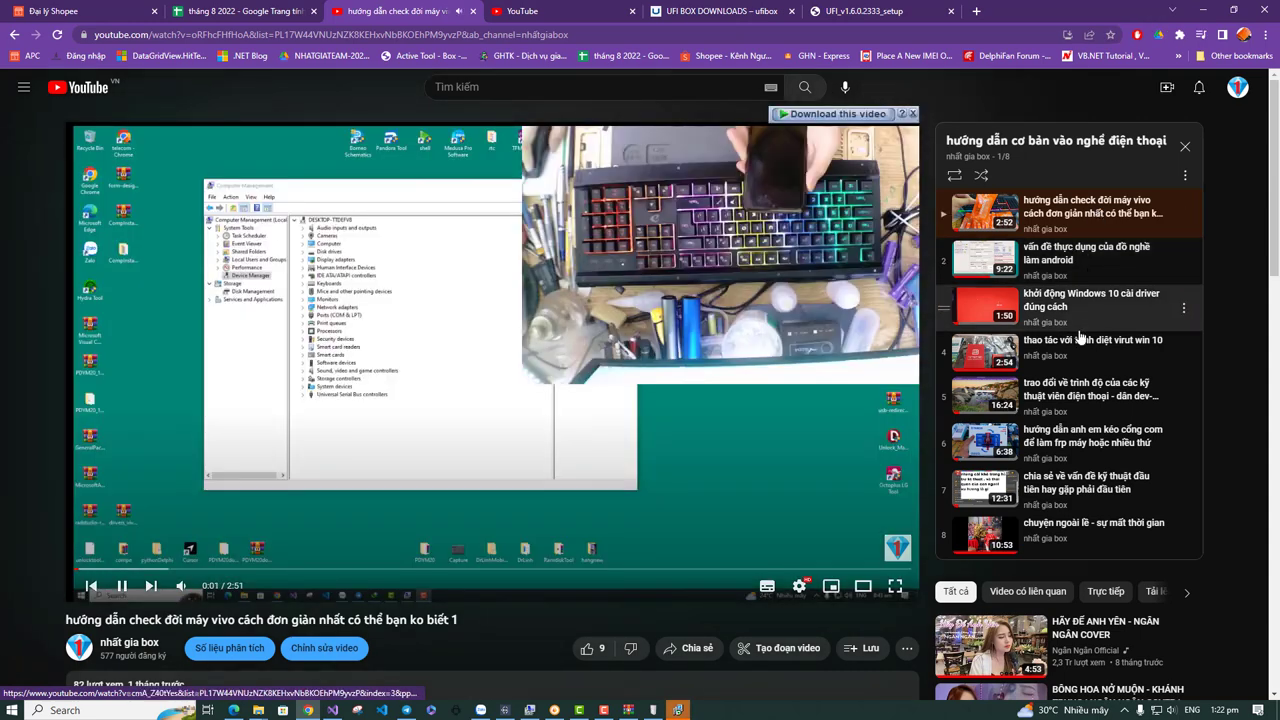
click(460, 475)
scroll(1108, 371, down, 3)
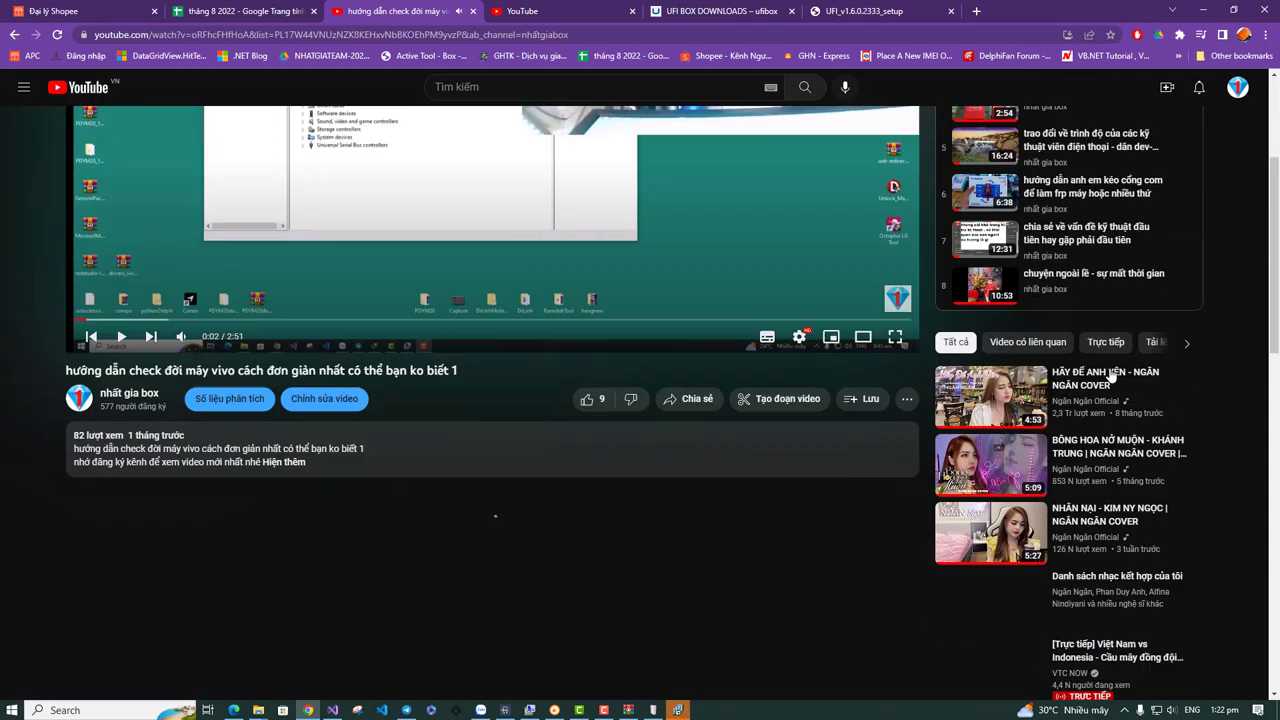
scroll(1088, 428, up, 2)
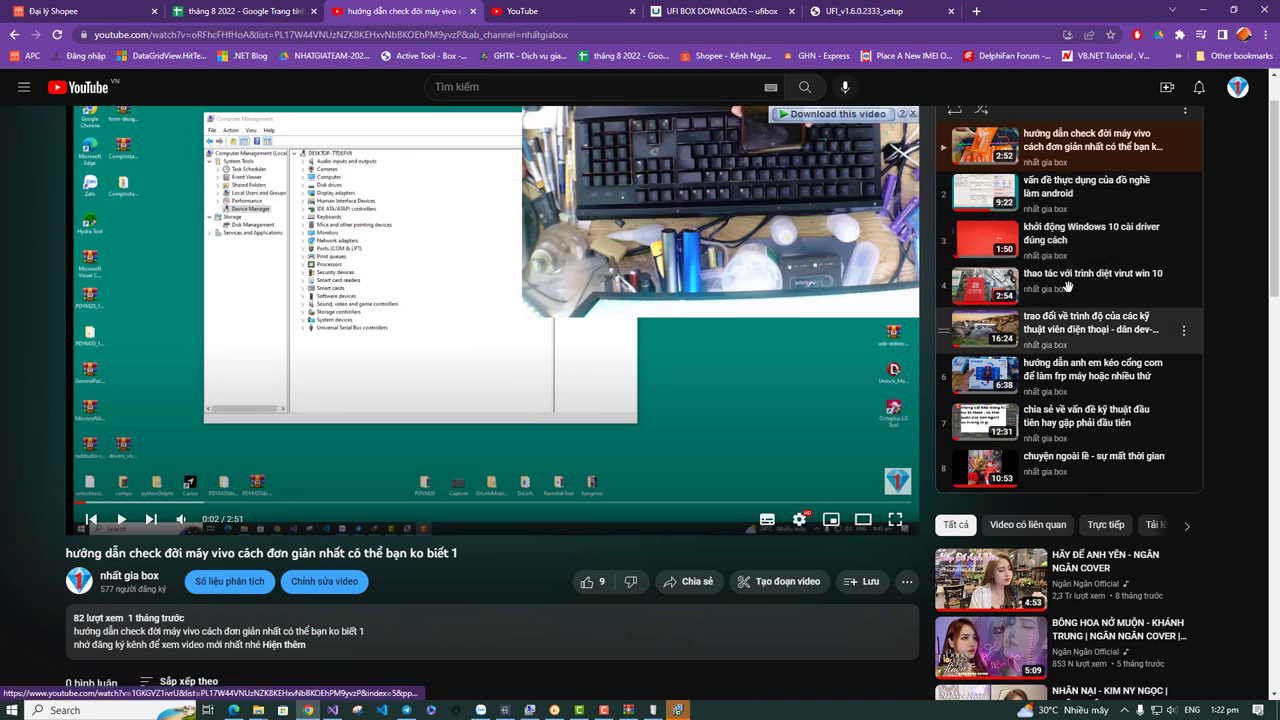
scroll(1025, 260, up, 1)
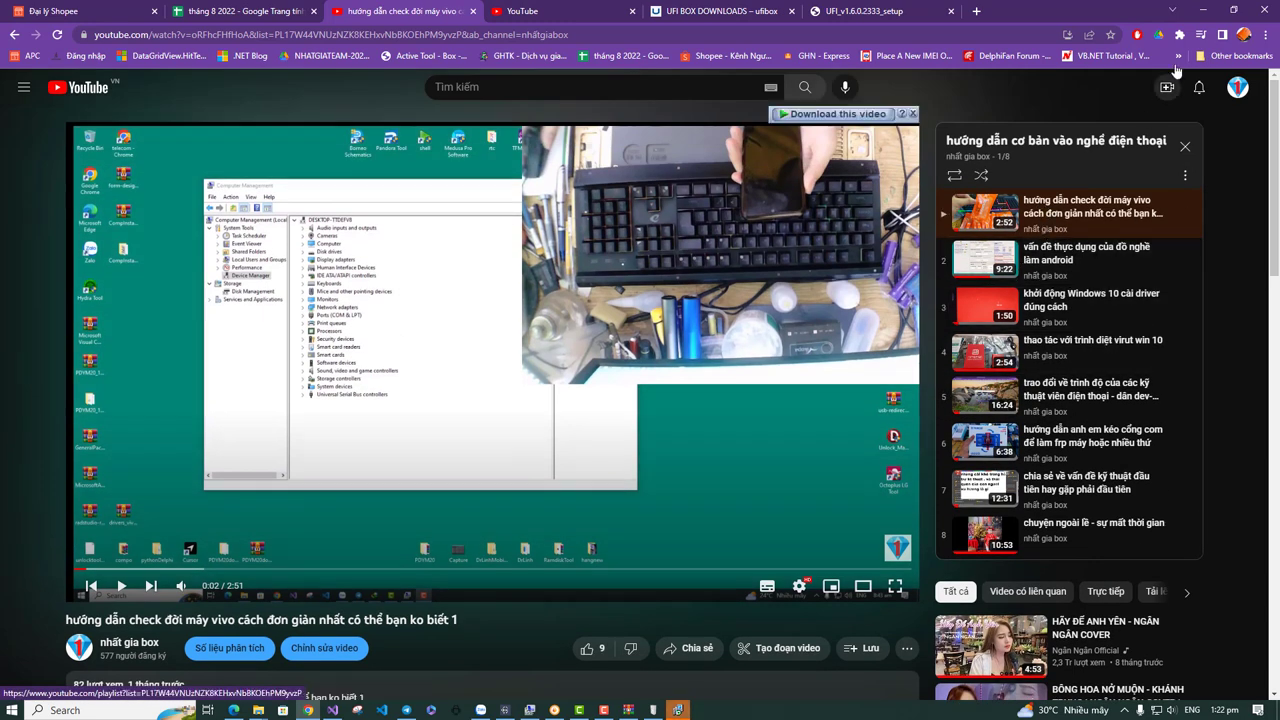
click(1203, 10)
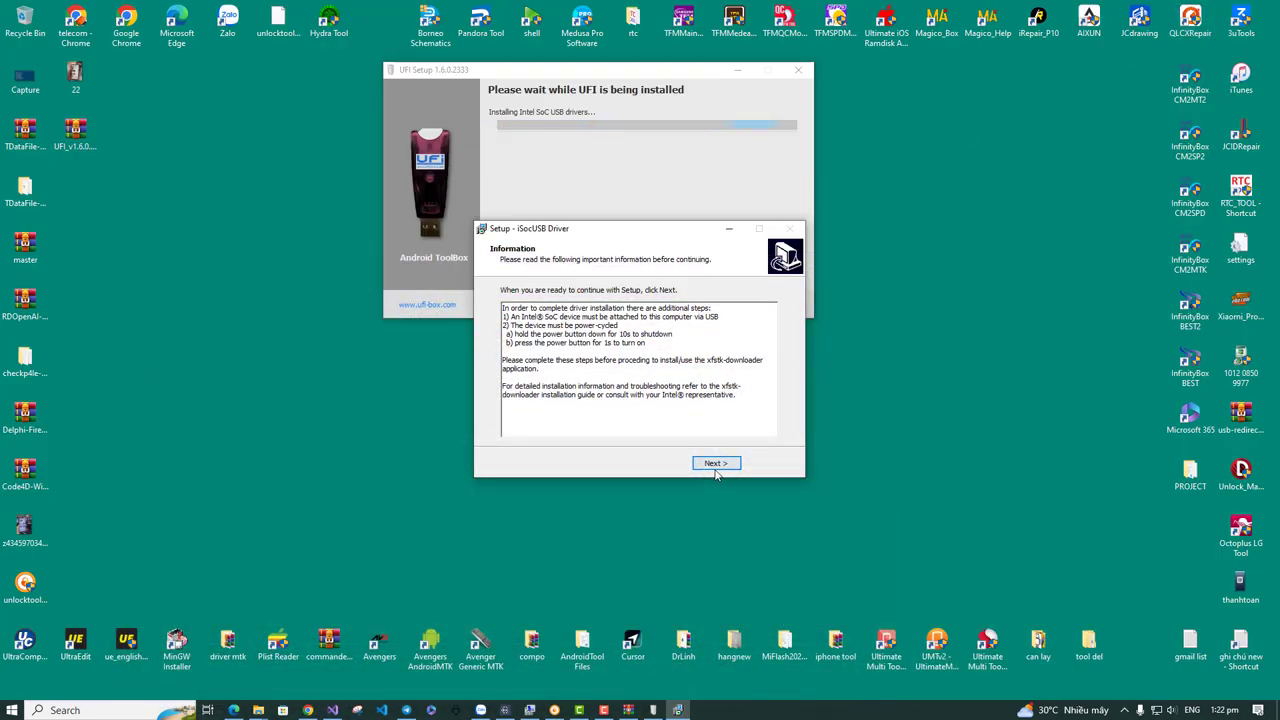
Continue past the information page of the iSocUSB Driver setup and finish that setup
click(716, 465)
click(722, 462)
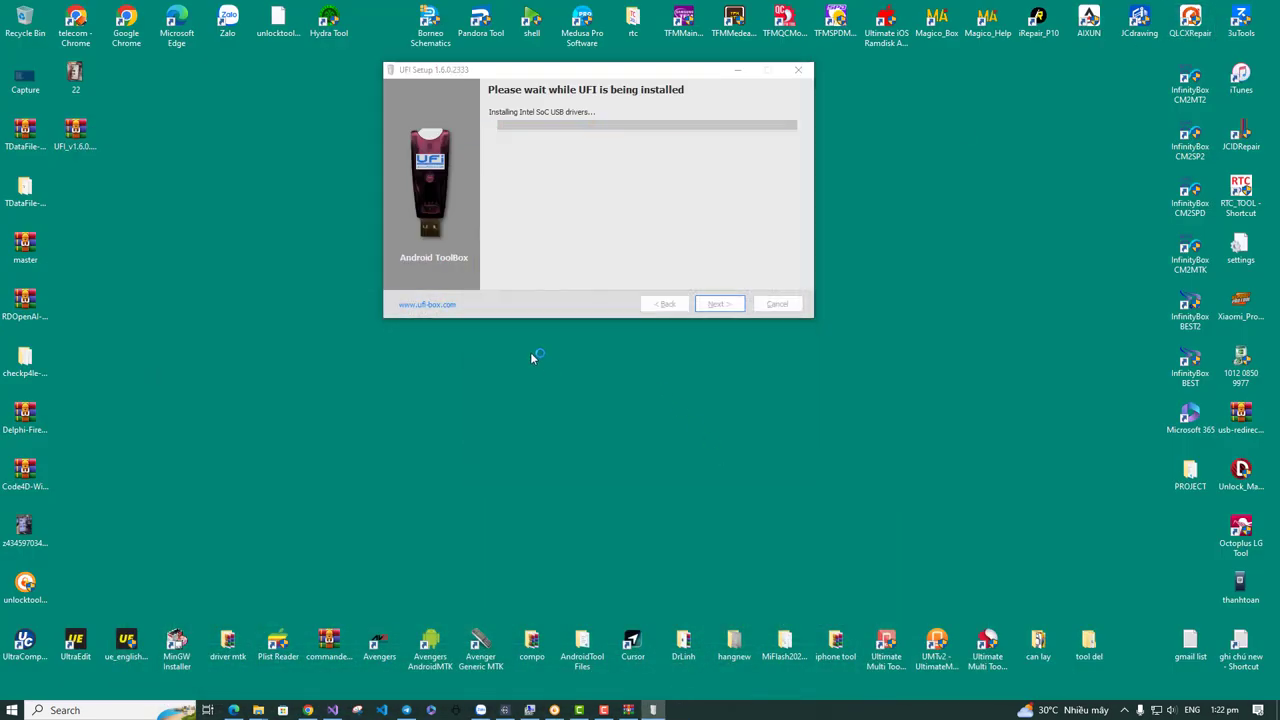
right_click(532, 355)
click(558, 391)
Accept the license agreement of the reopened iSocUSB Driver setup and start the driver installation
click(716, 463)
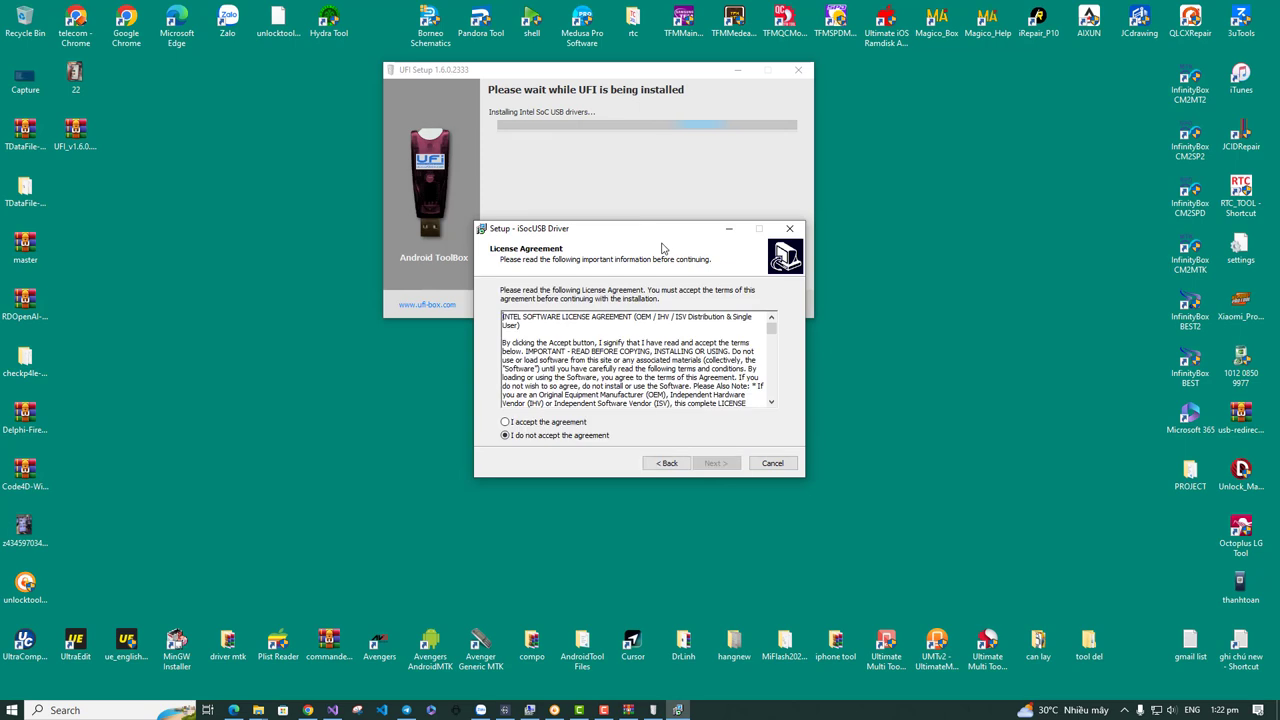
click(441, 335)
click(650, 377)
click(650, 377)
click(650, 377)
click(651, 377)
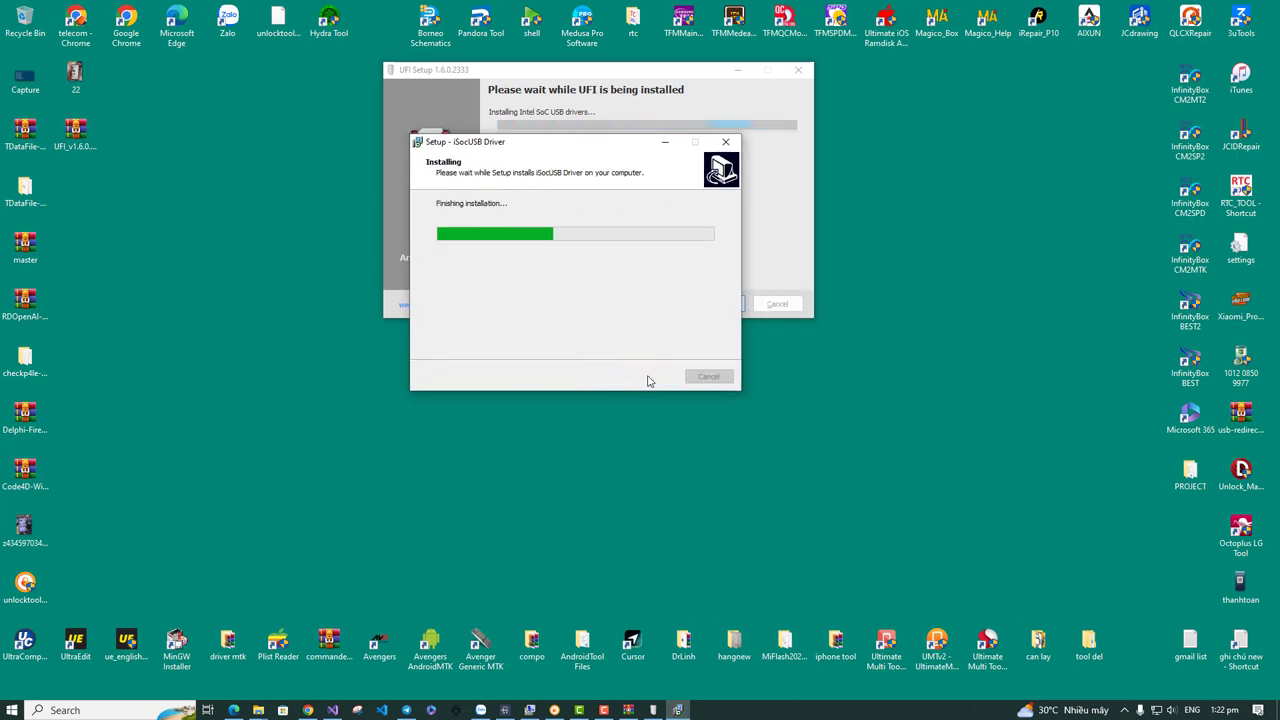
click(742, 402)
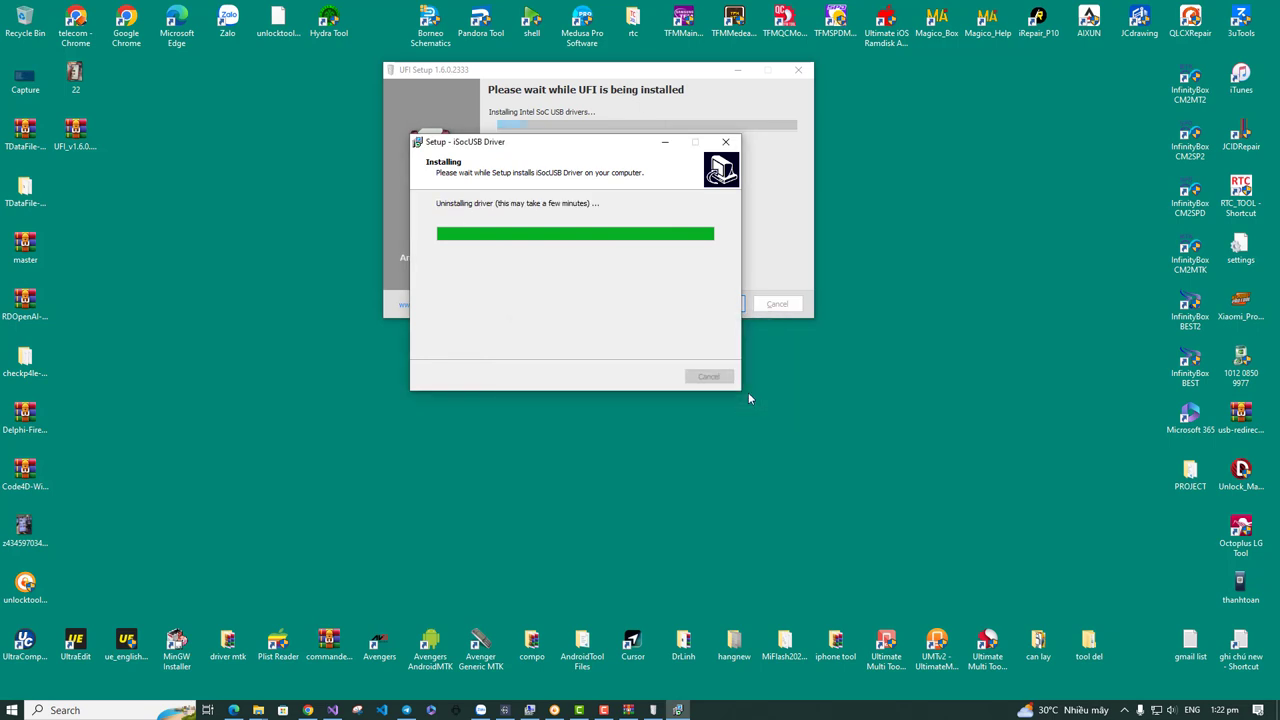
right_click(960, 266)
click(1000, 303)
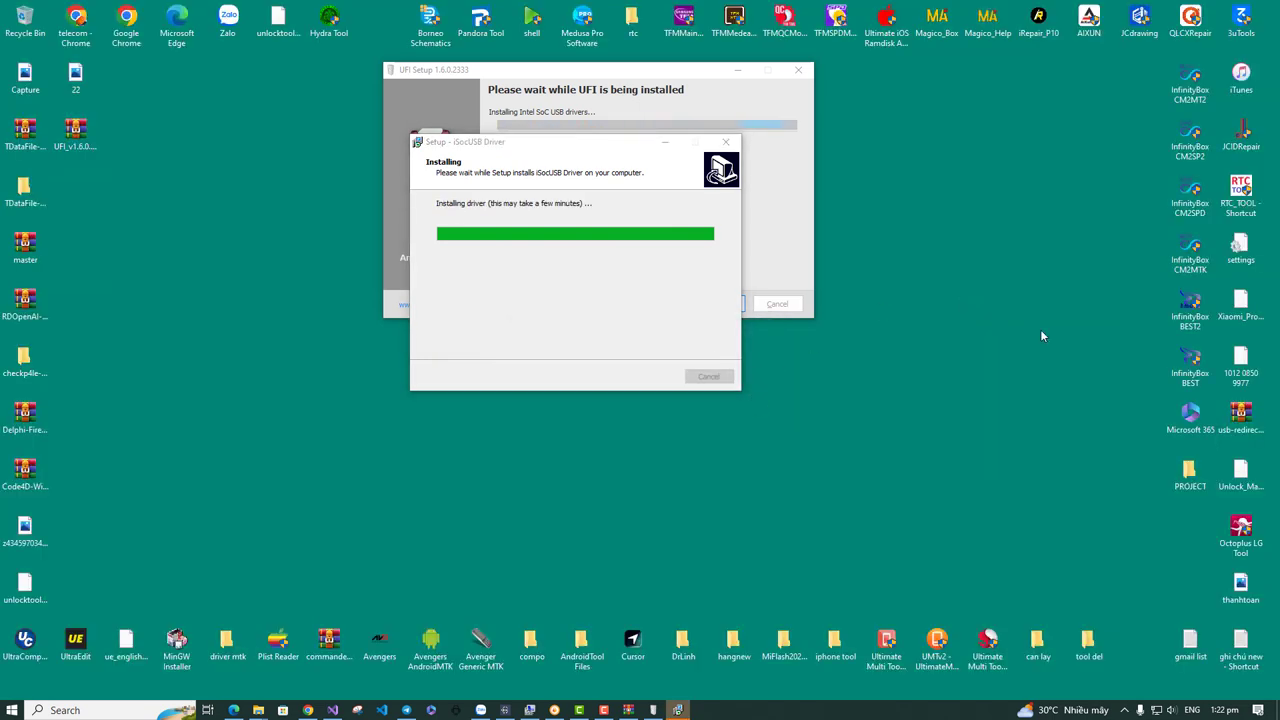
right_click(1040, 336)
Continue to the last page of the iSocUSB Driver setup and finish it without restarting the computer
click(652, 377)
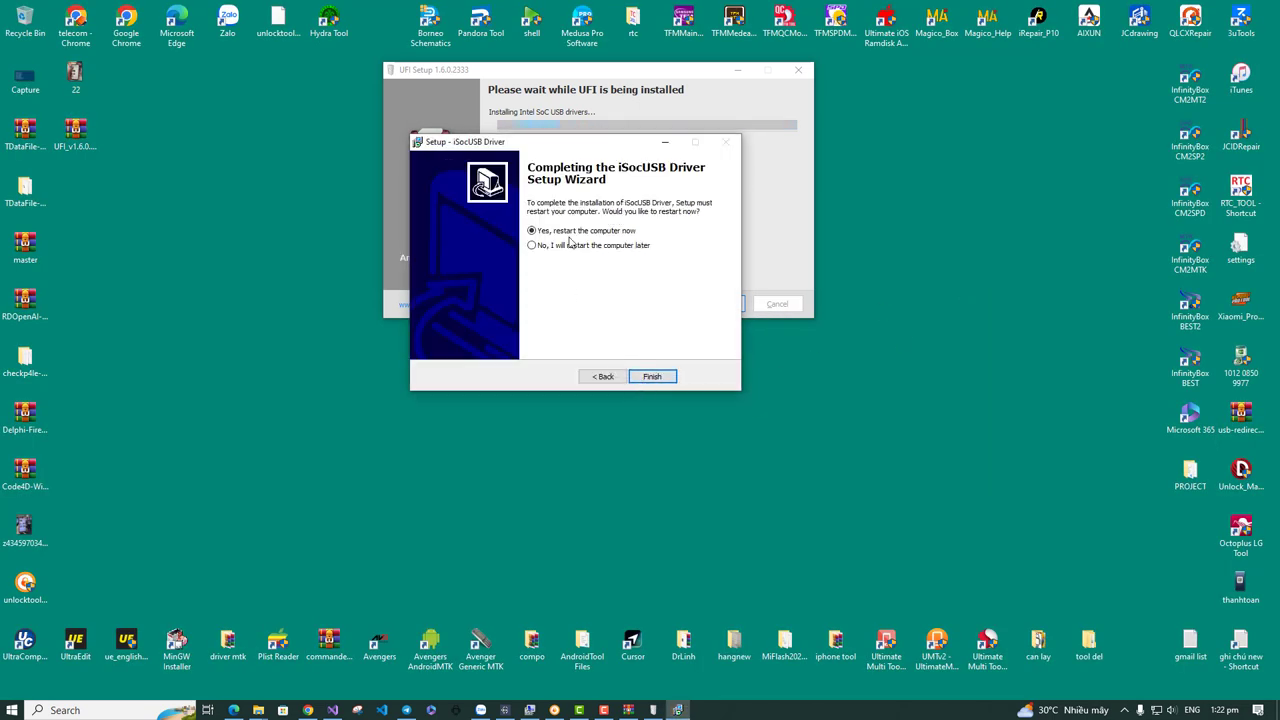
click(653, 377)
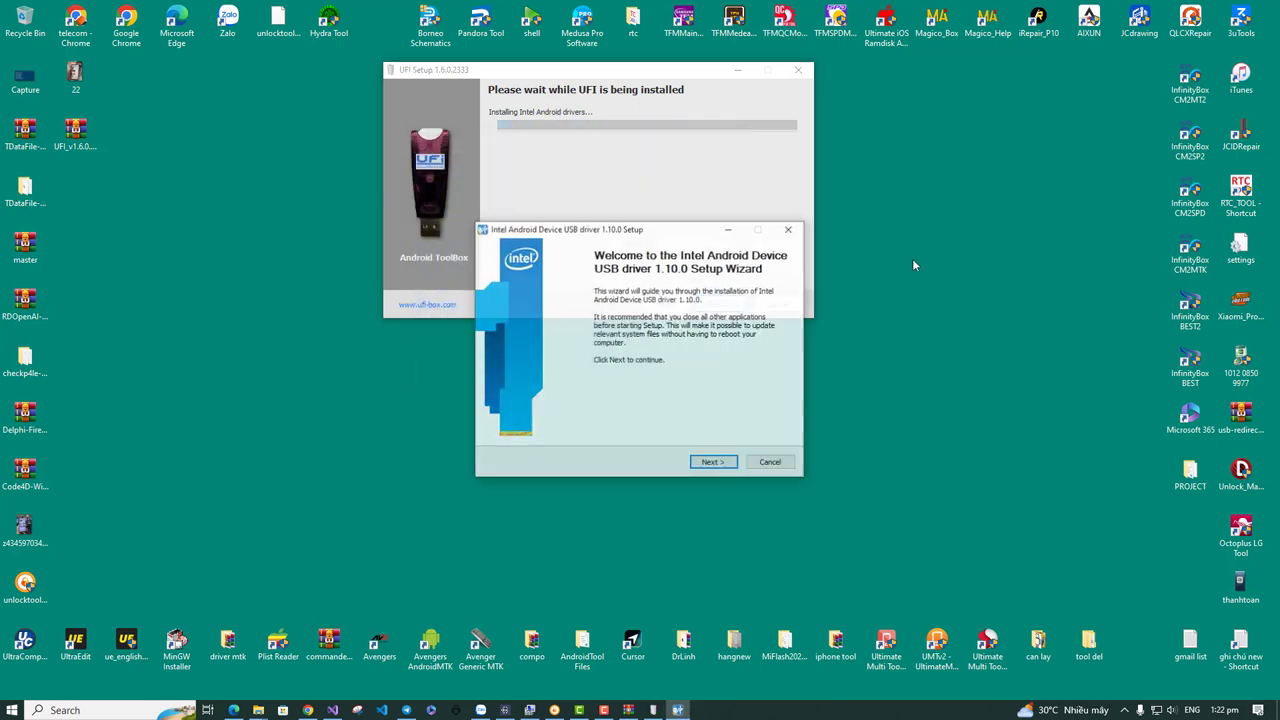
Install the Intel Android Device USB driver 1.10.0 in the default destination folder and finish its setup
click(713, 463)
click(714, 463)
click(714, 463)
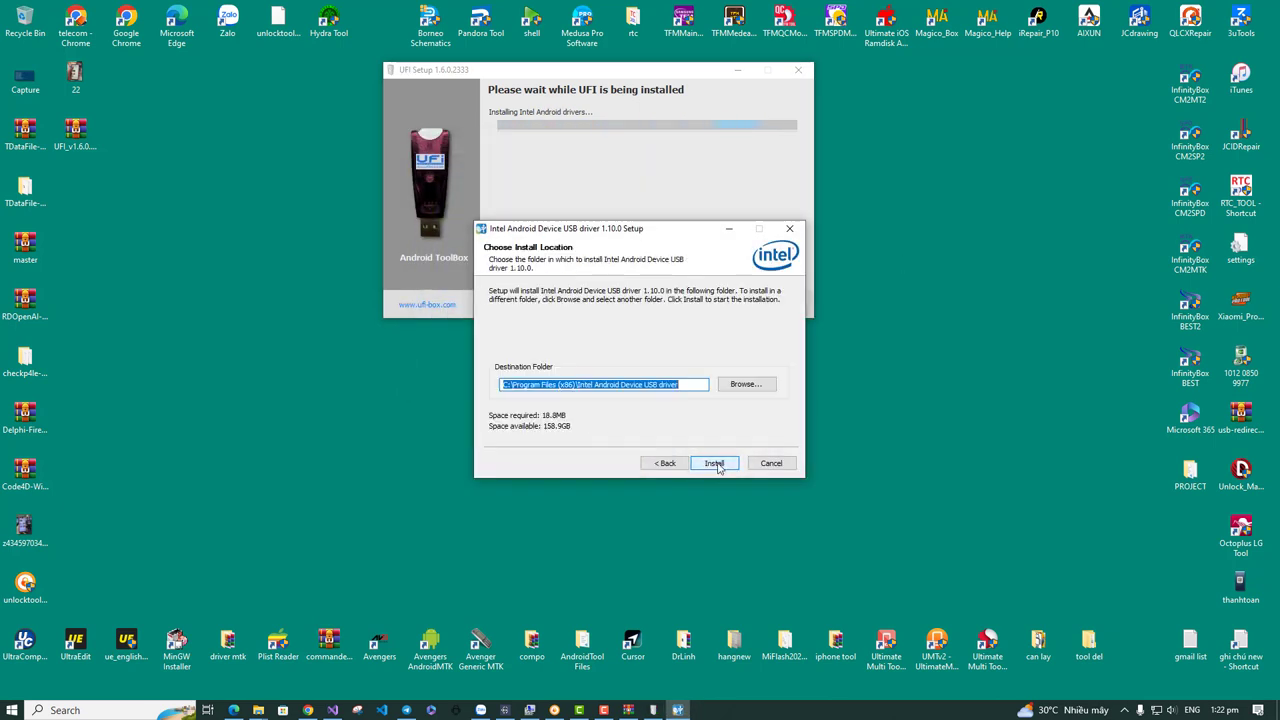
click(714, 463)
right_click(911, 297)
click(974, 340)
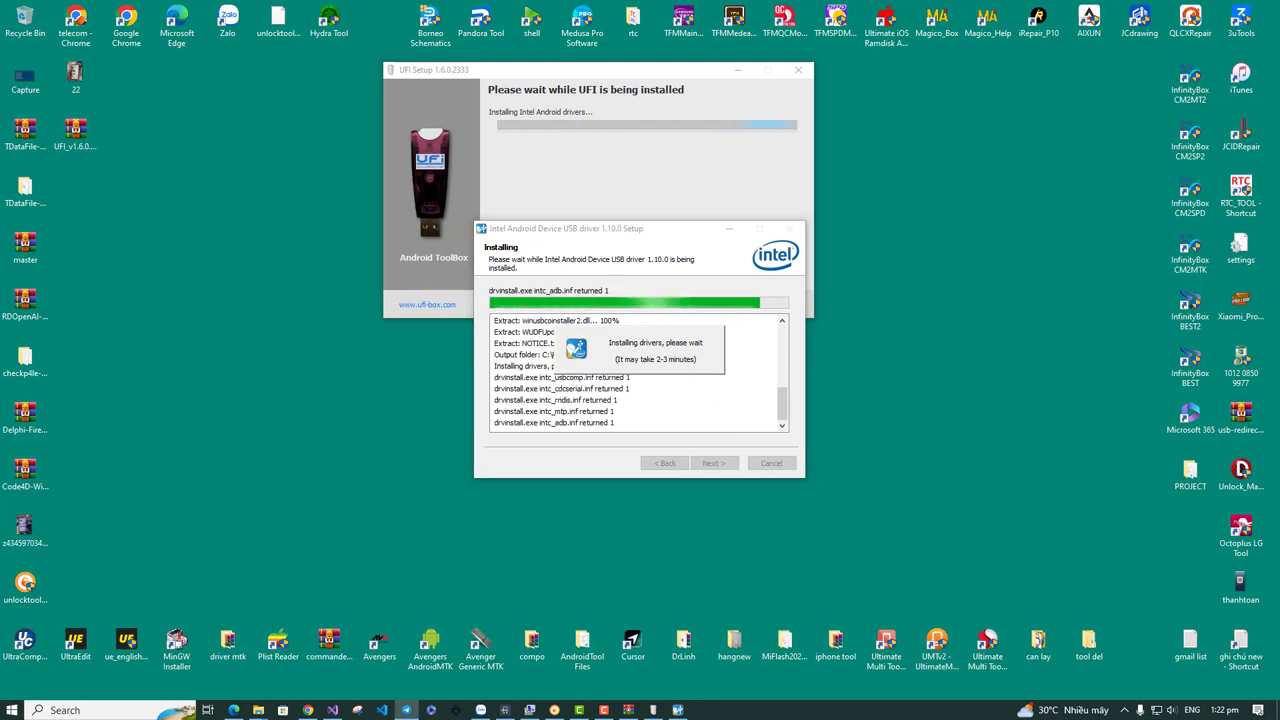
click(729, 402)
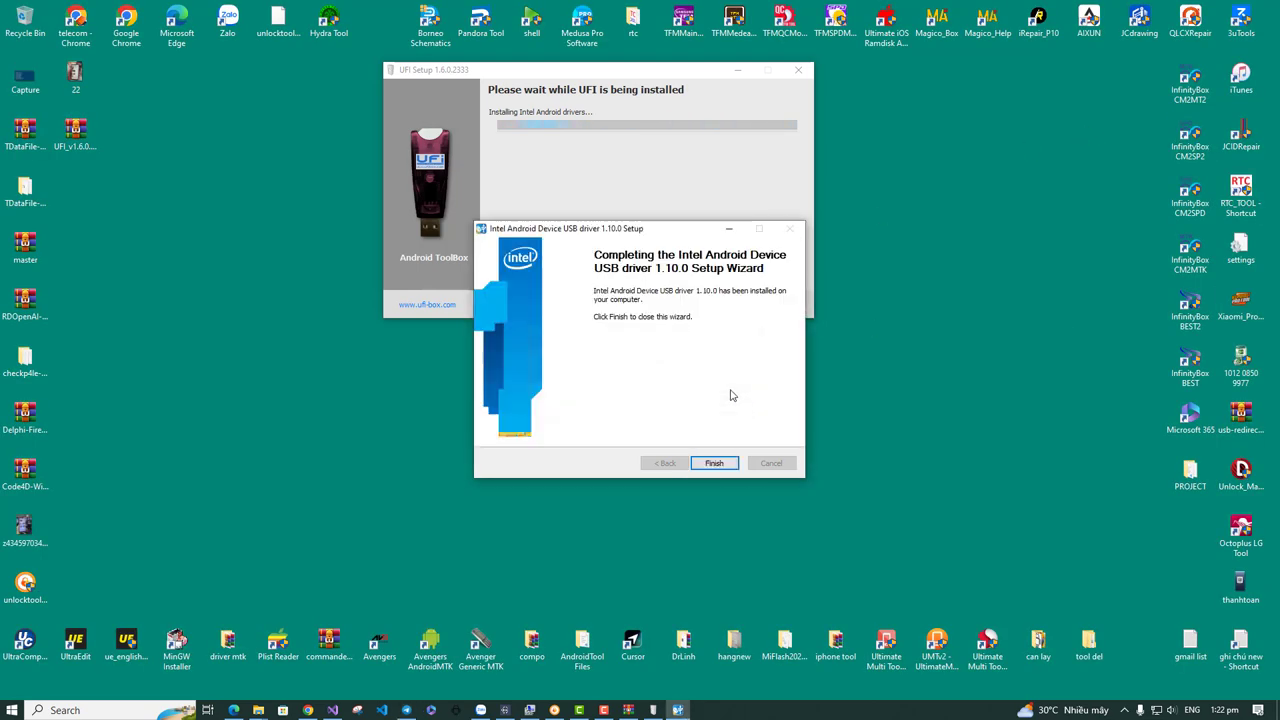
click(731, 466)
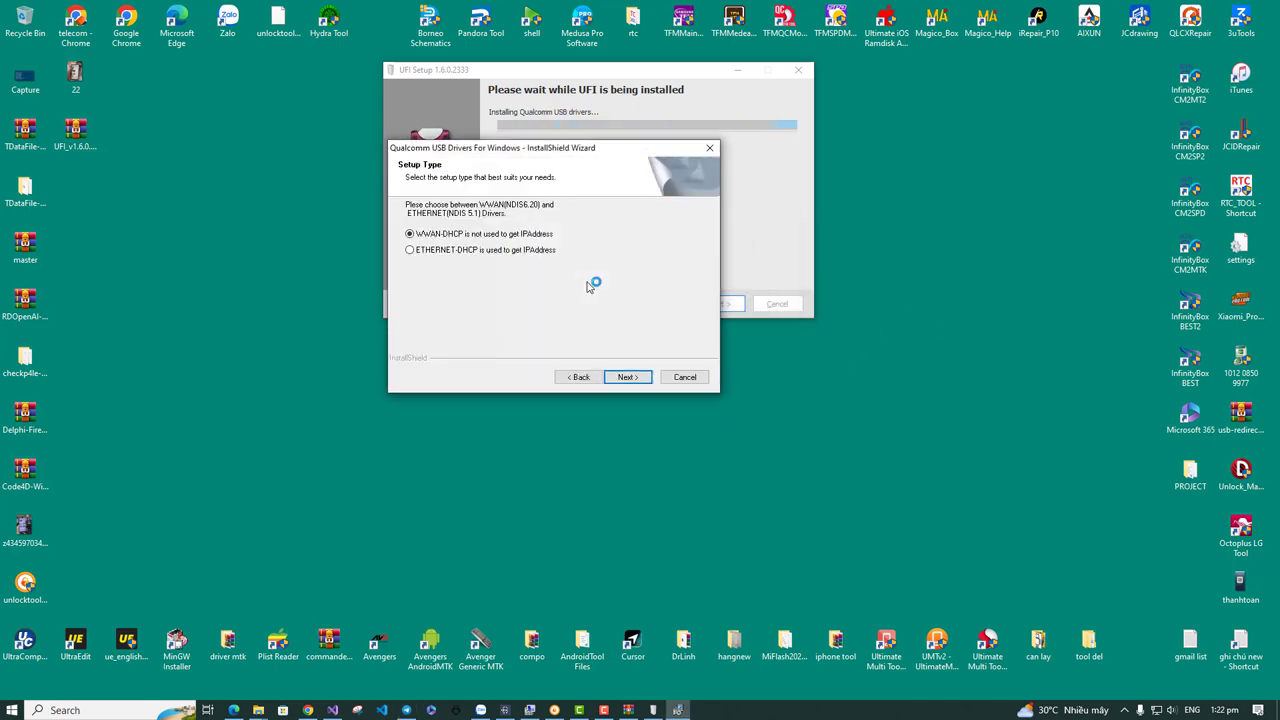
Choose the WWAN-DHCP setup type for the Qualcomm USB drivers, accept the license terms and start the installation
click(627, 377)
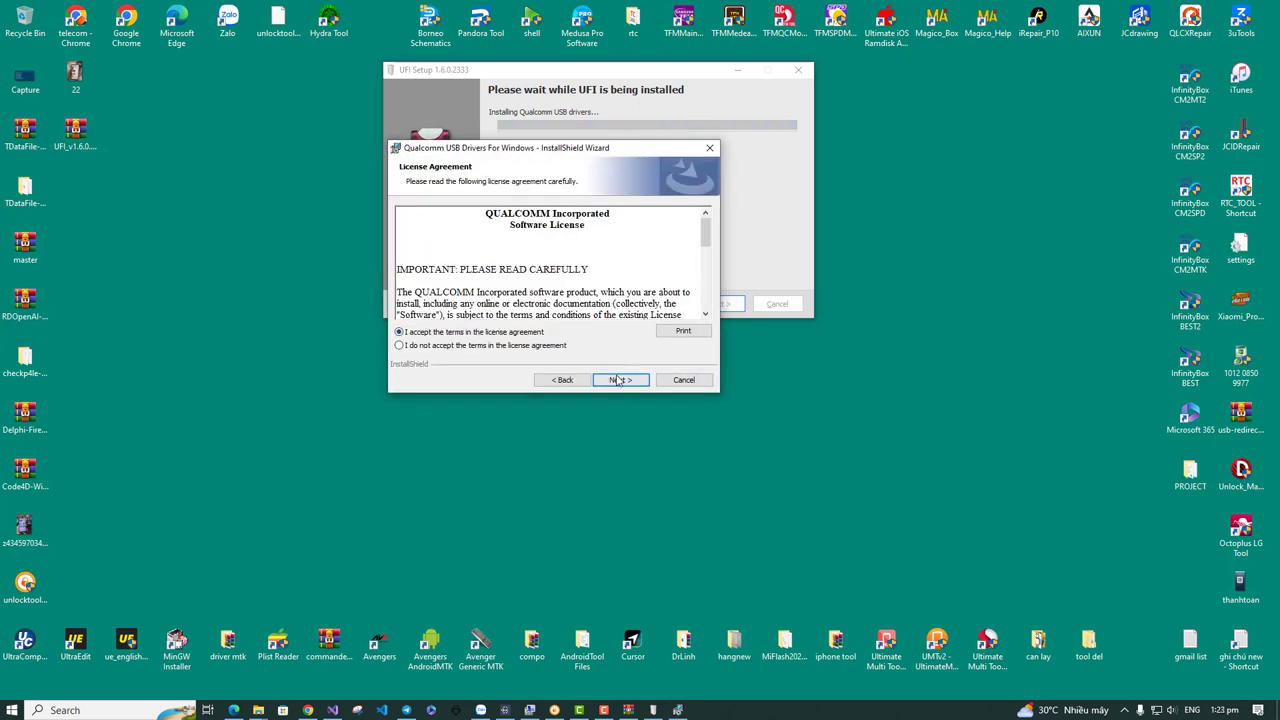
click(619, 380)
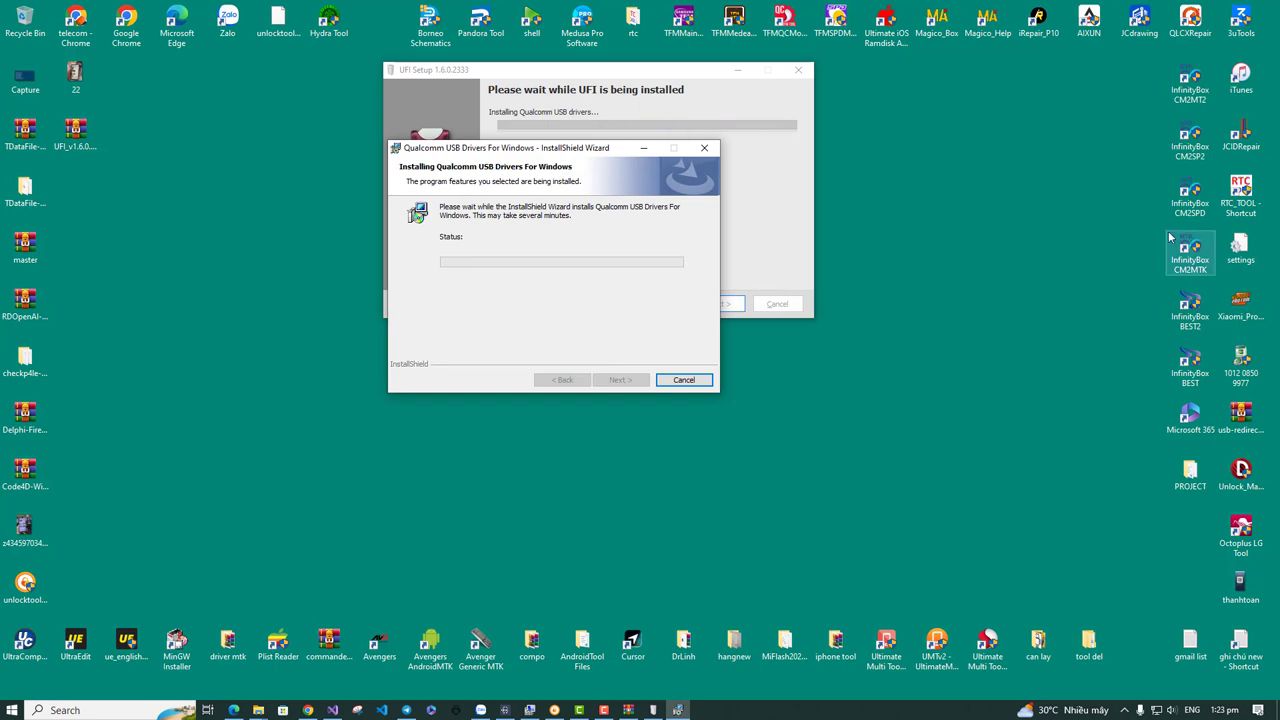
right_click(912, 205)
click(966, 245)
right_click(886, 252)
click(914, 287)
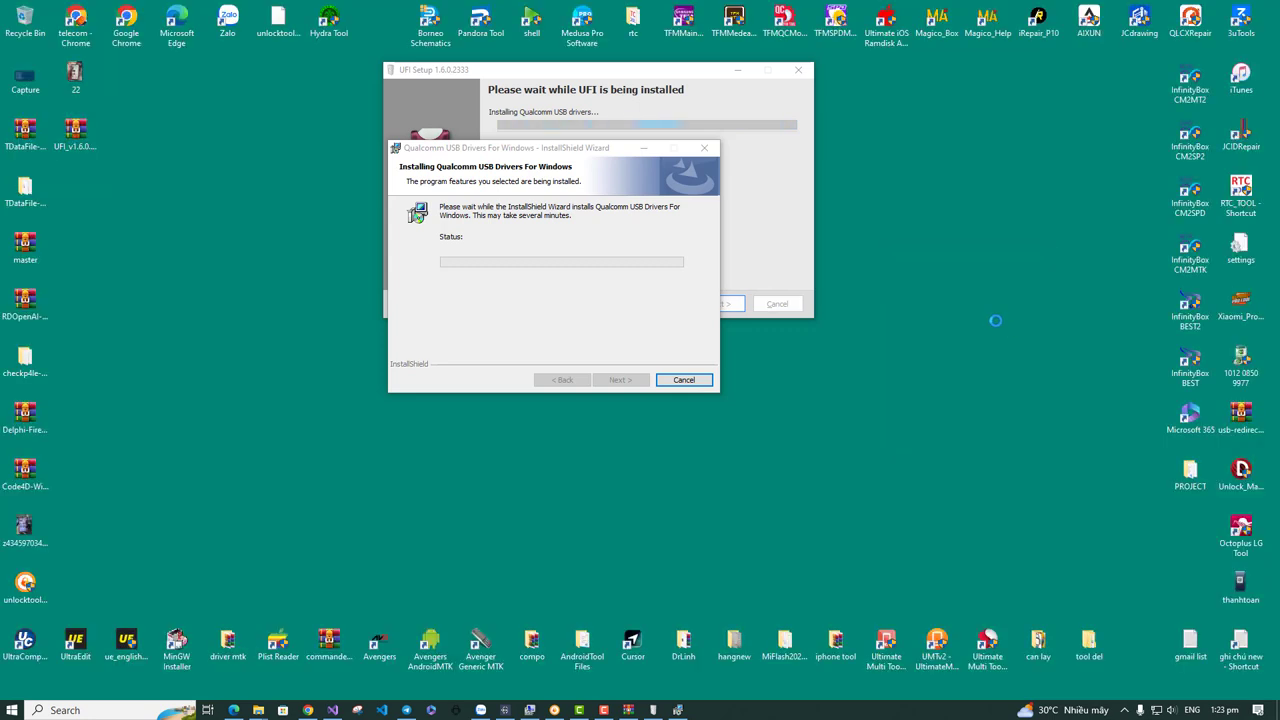
right_click(918, 277)
click(996, 320)
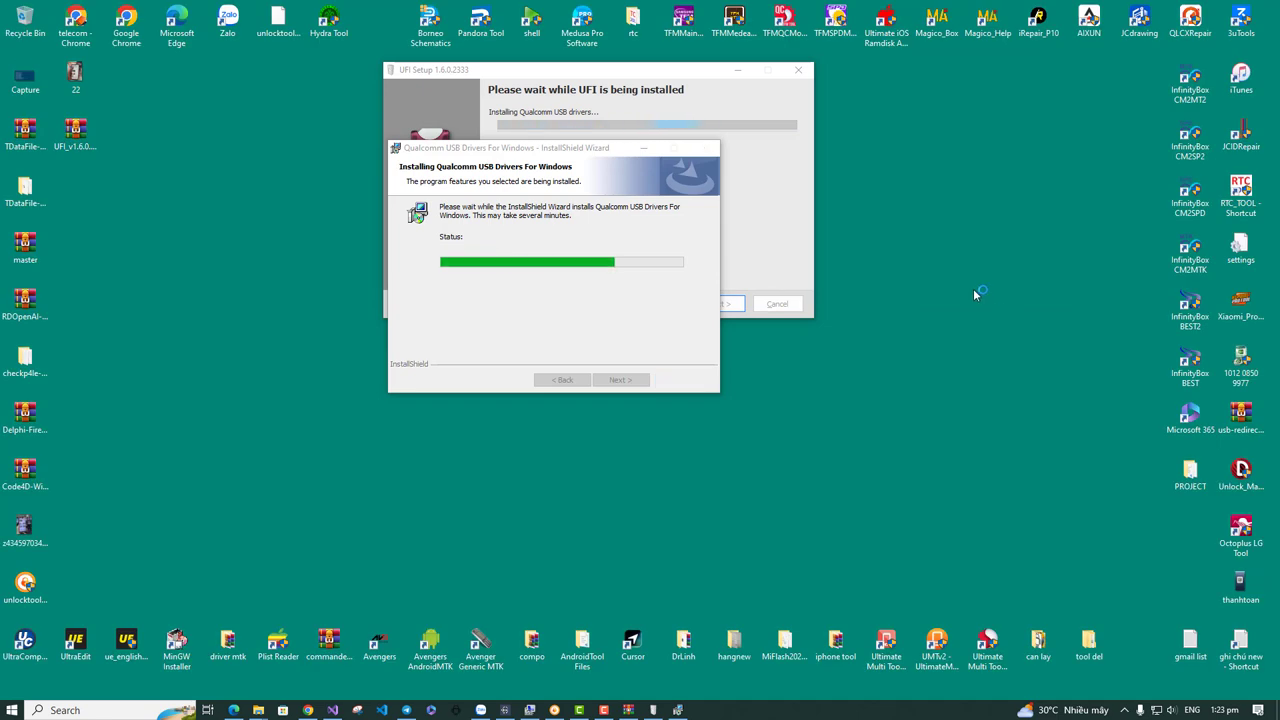
right_click(916, 253)
click(962, 290)
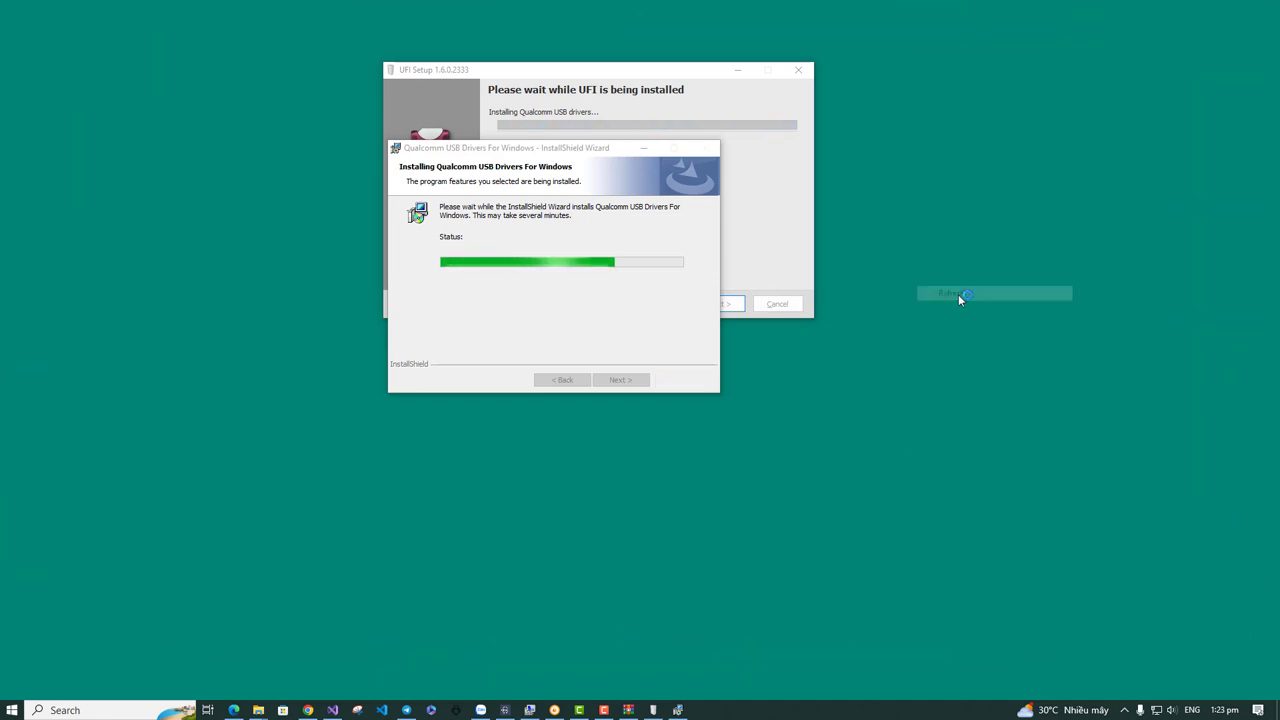
right_click(947, 293)
click(714, 352)
right_click(850, 311)
click(916, 352)
right_click(905, 338)
click(945, 376)
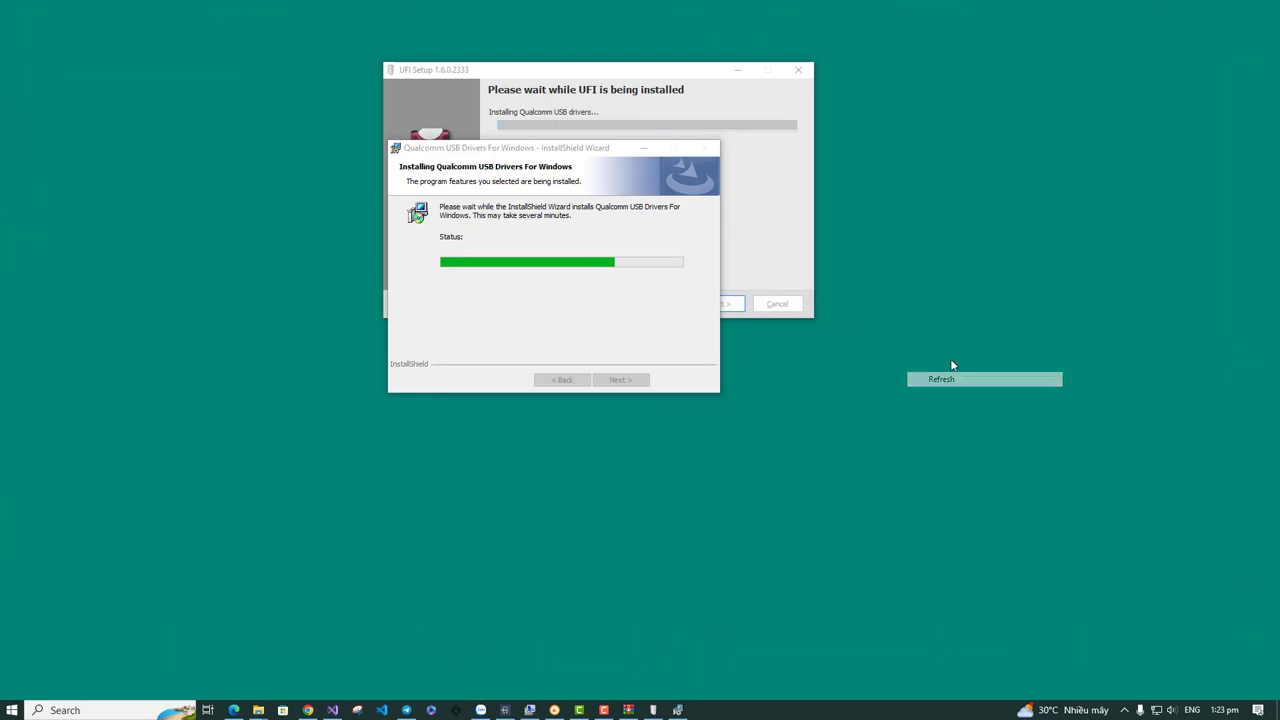
right_click(957, 336)
click(1000, 375)
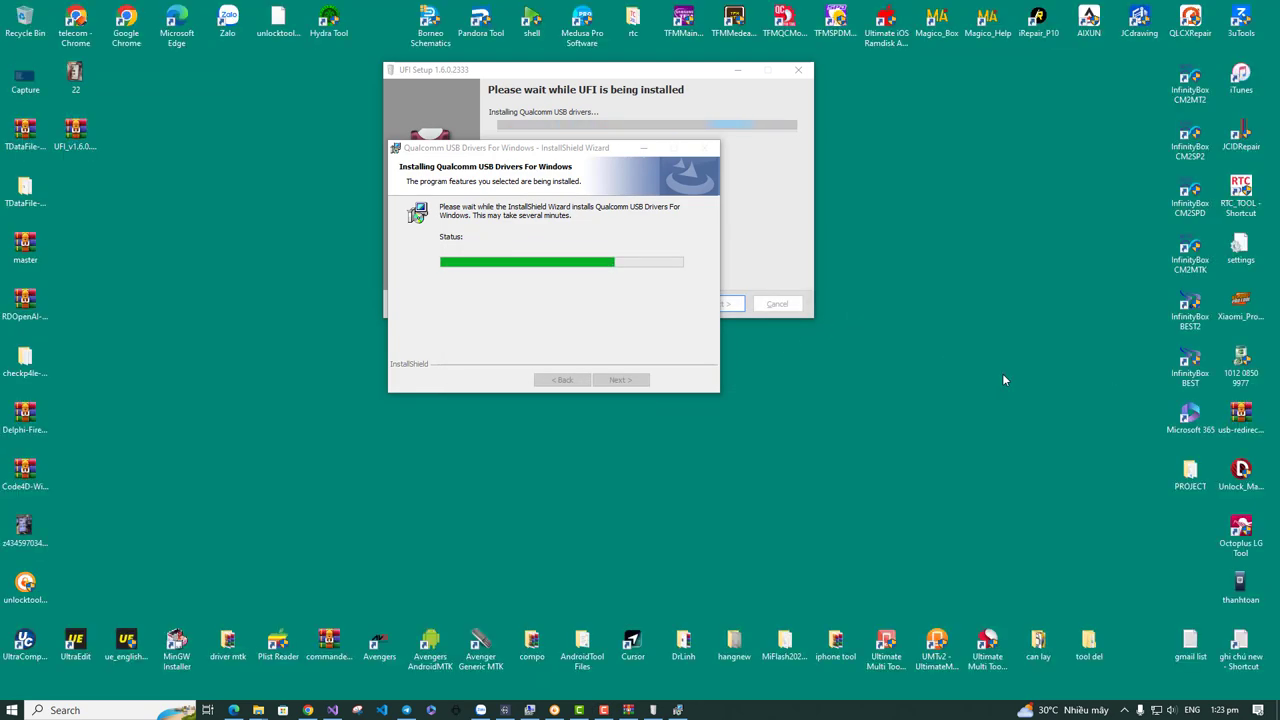
Finish the Qualcomm USB drivers setup and install the MediaTek USB drivers through the device driver wizard
click(617, 380)
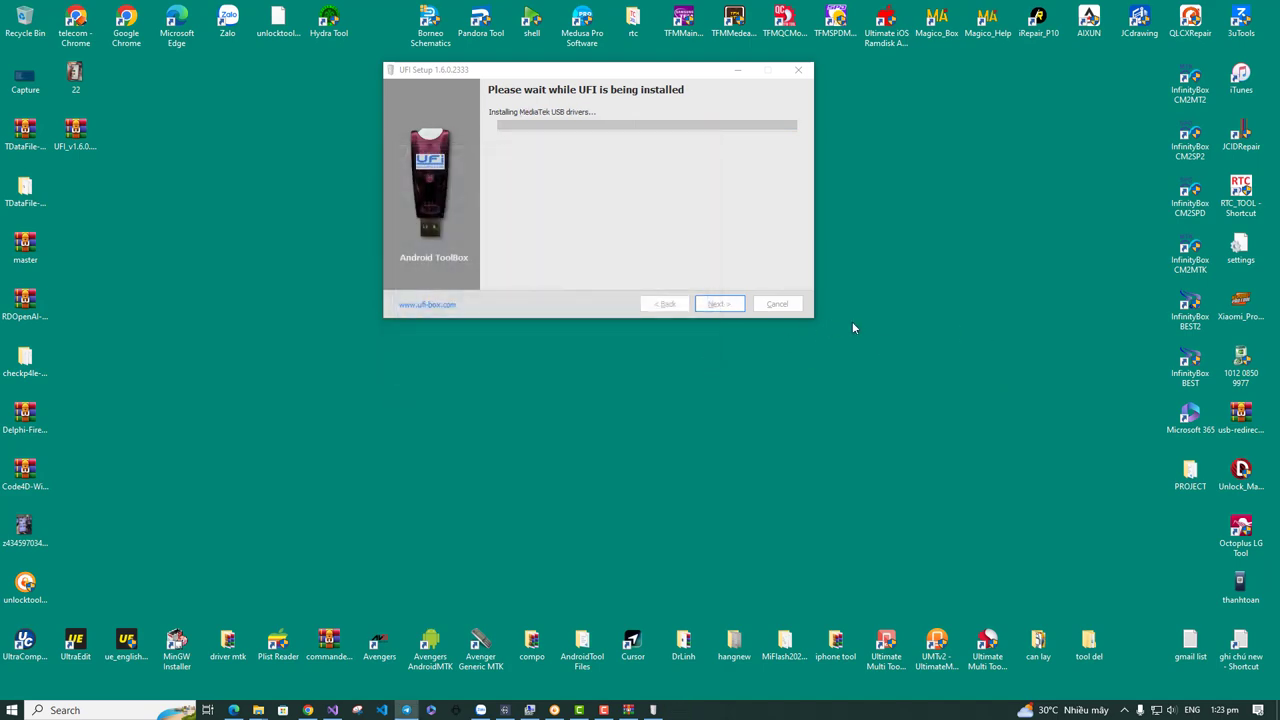
right_click(920, 304)
click(964, 350)
click(402, 398)
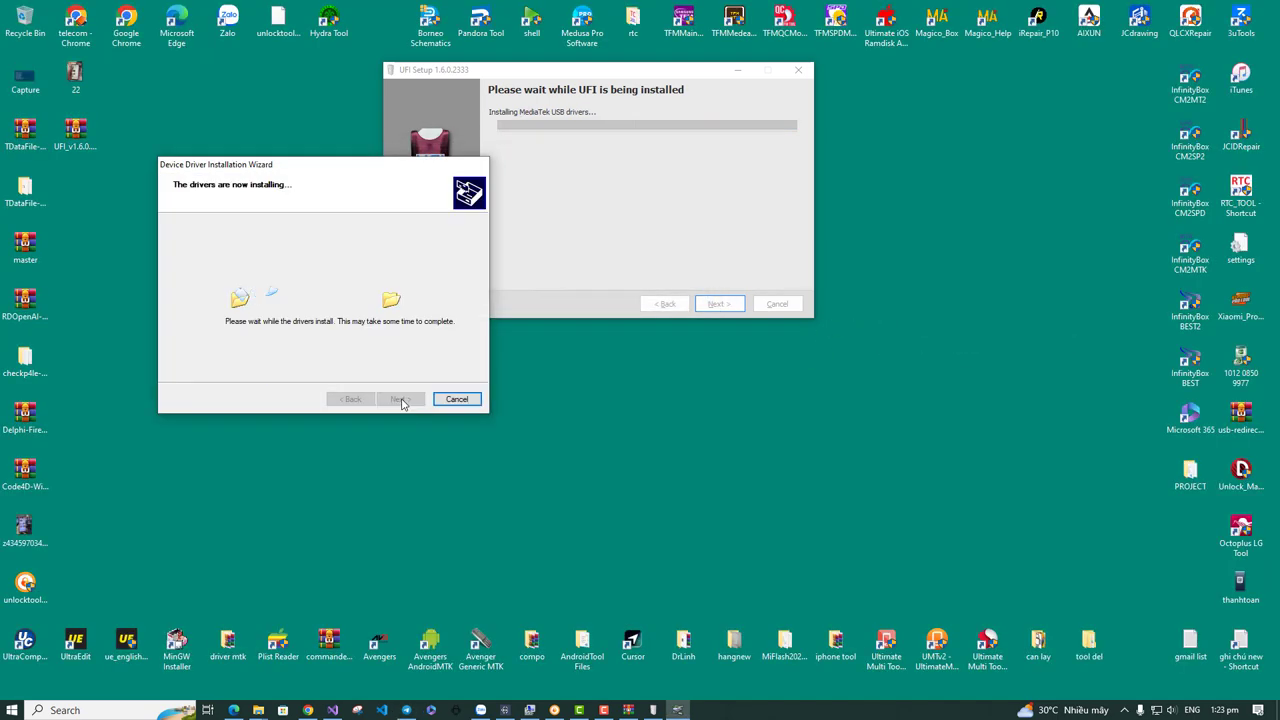
click(402, 399)
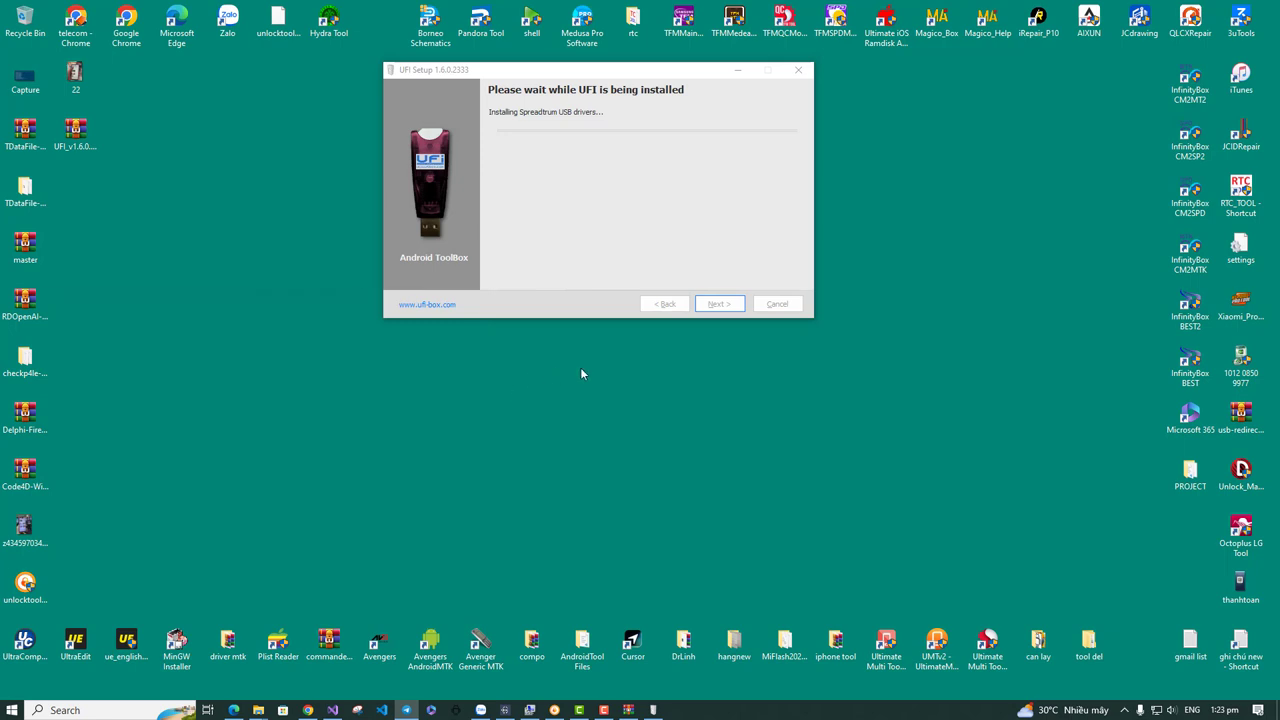
Install the Spreadtrum USB drivers by completing both device driver wizards
click(278, 278)
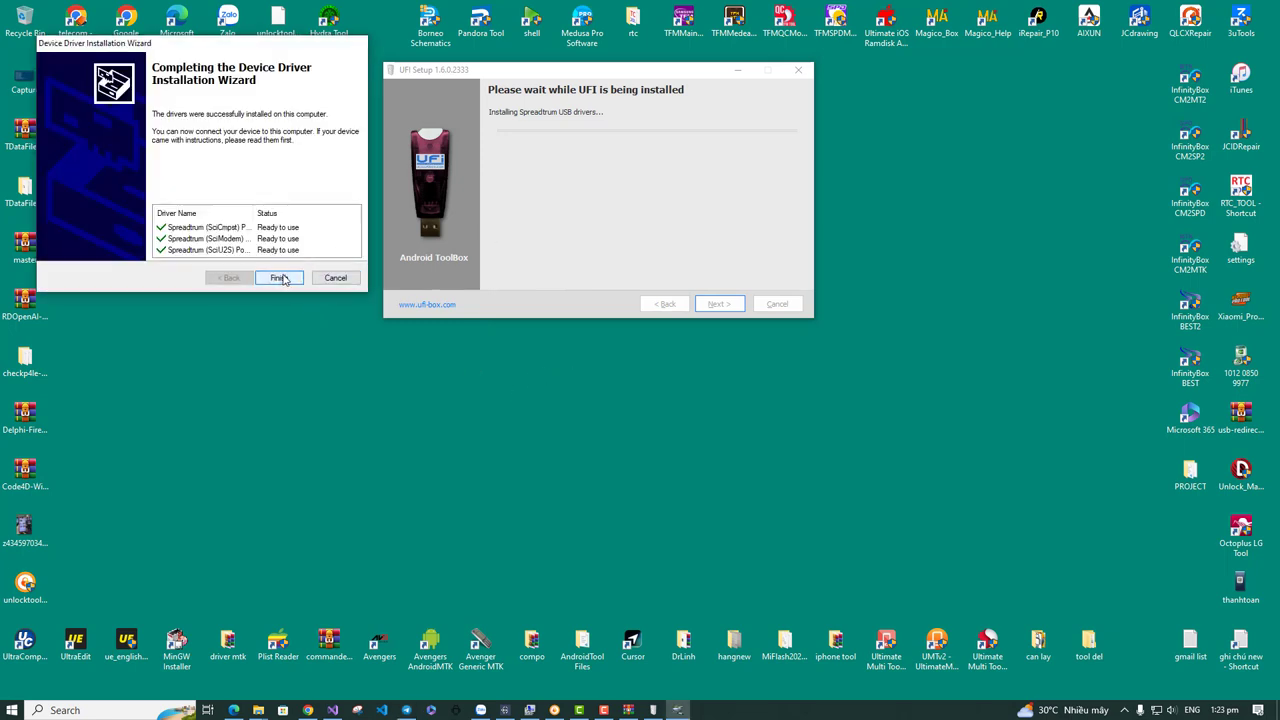
click(281, 278)
click(324, 314)
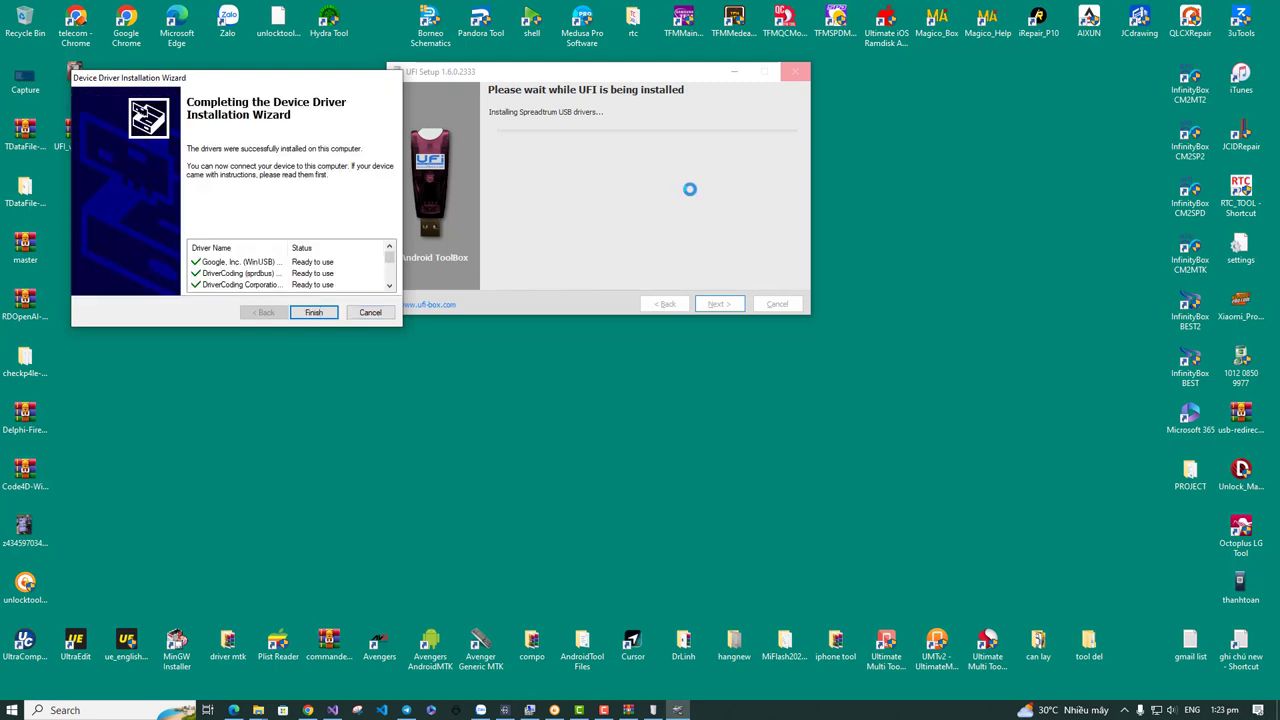
click(316, 312)
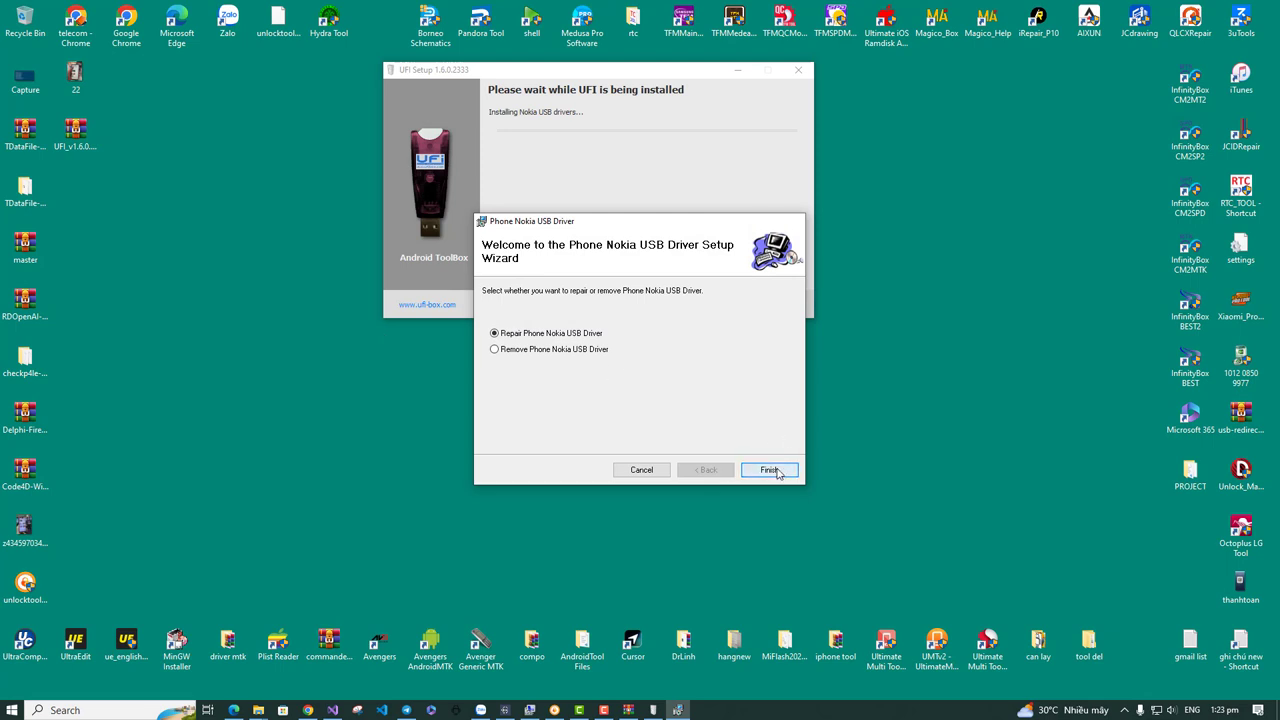
Repair the Phone Nokia USB Driver, run the Phone F and Phone M USB driver setups, and close each one
click(770, 469)
click(775, 476)
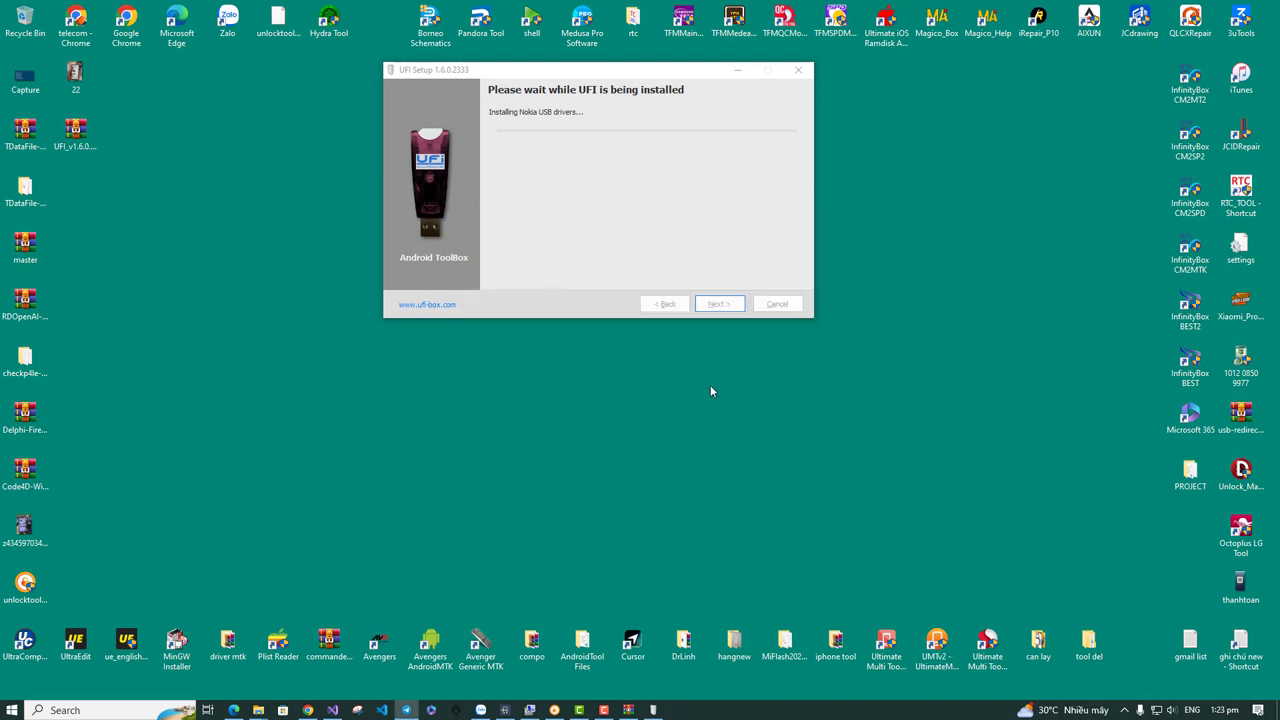
click(765, 472)
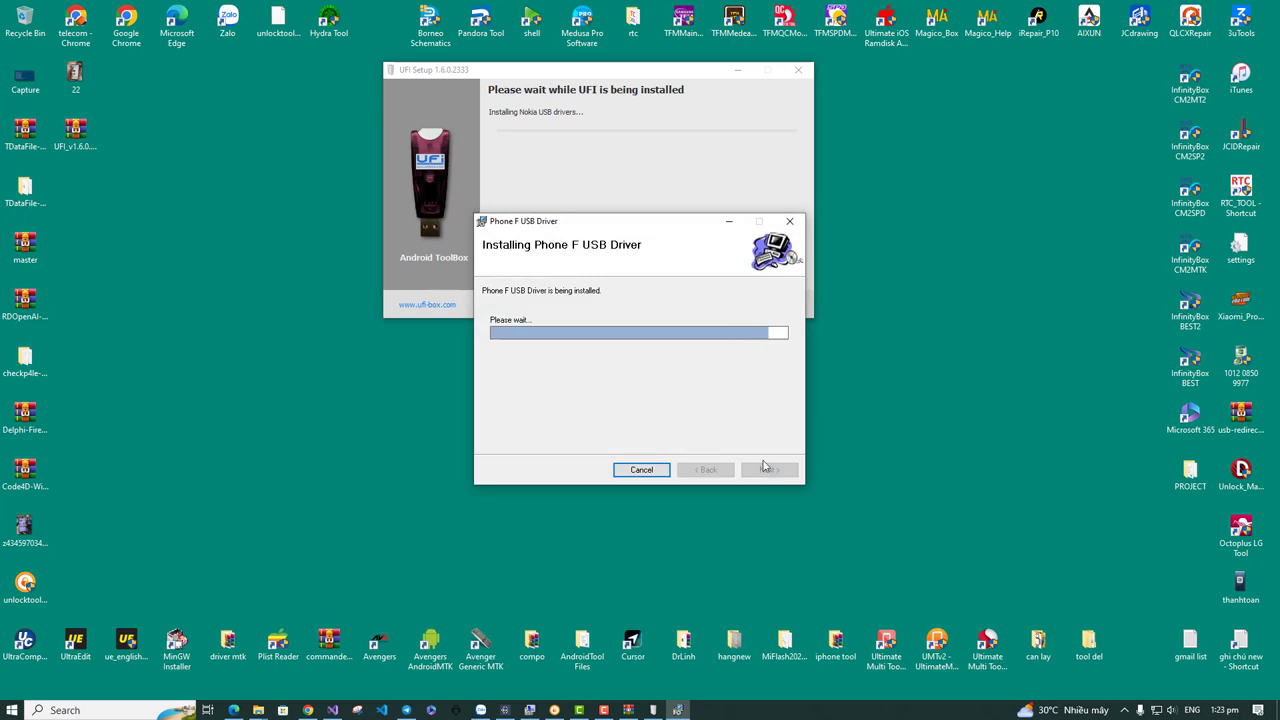
right_click(919, 346)
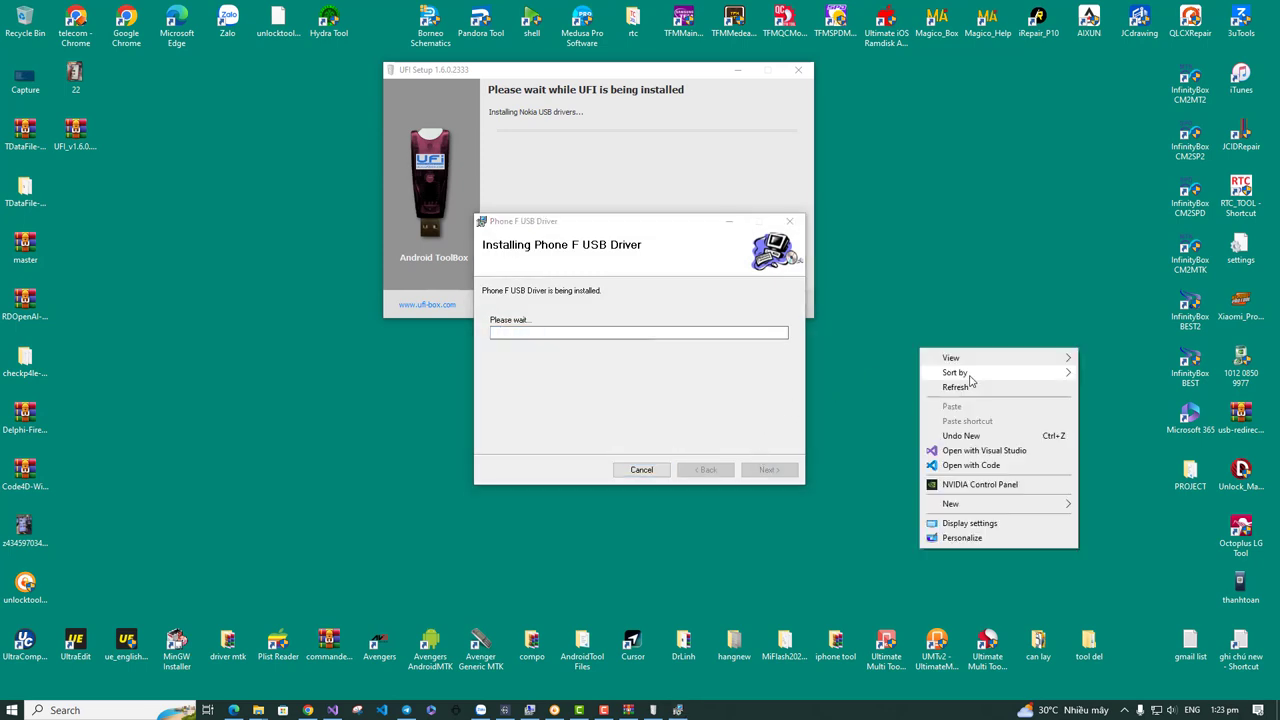
click(930, 388)
click(795, 471)
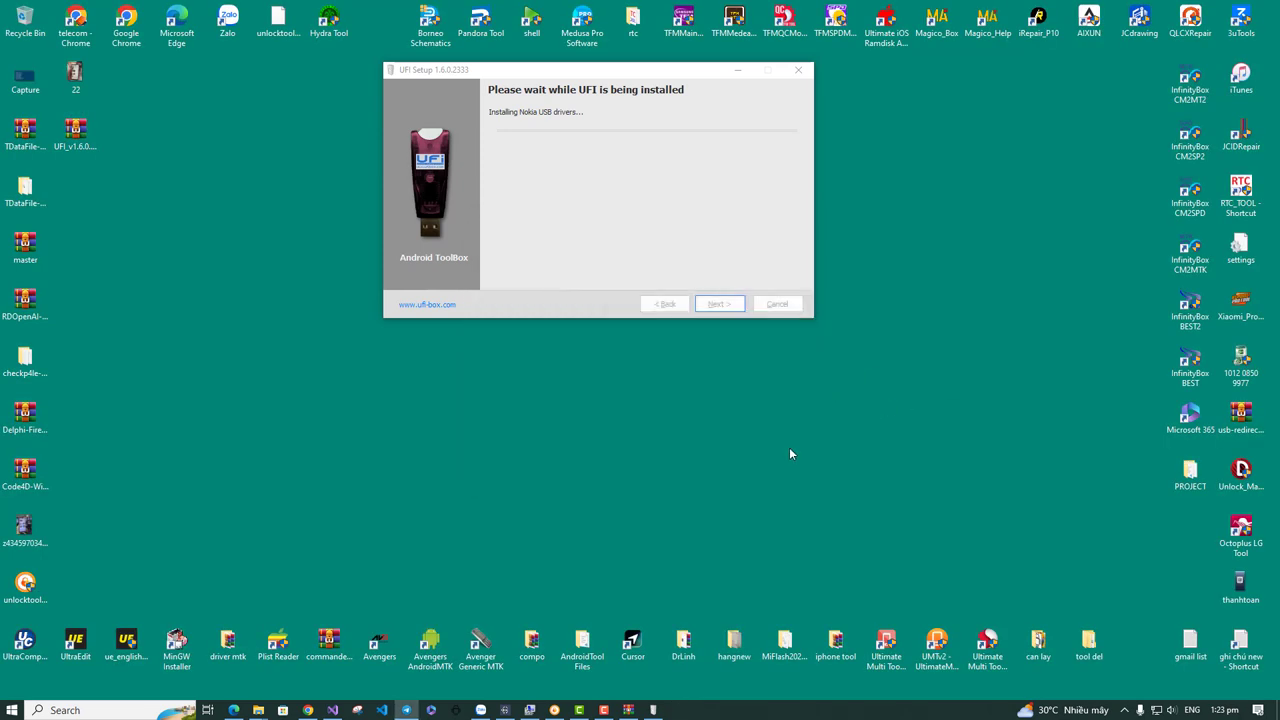
click(768, 470)
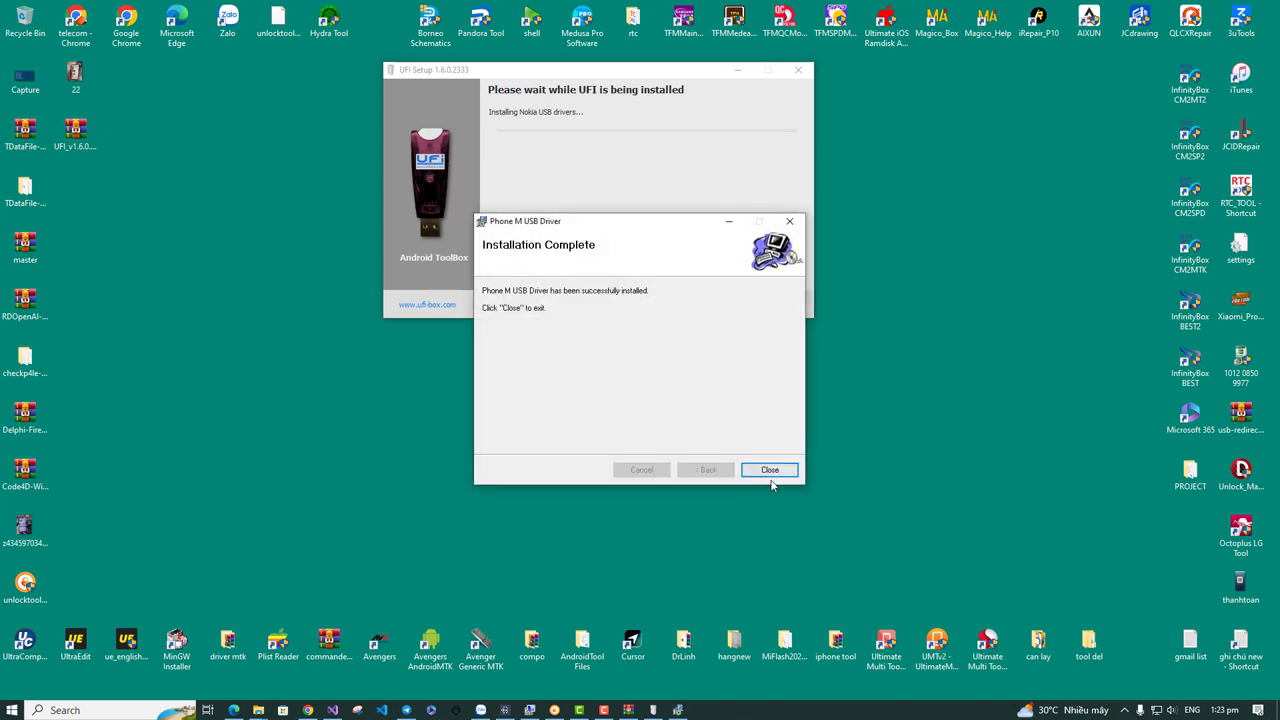
click(769, 470)
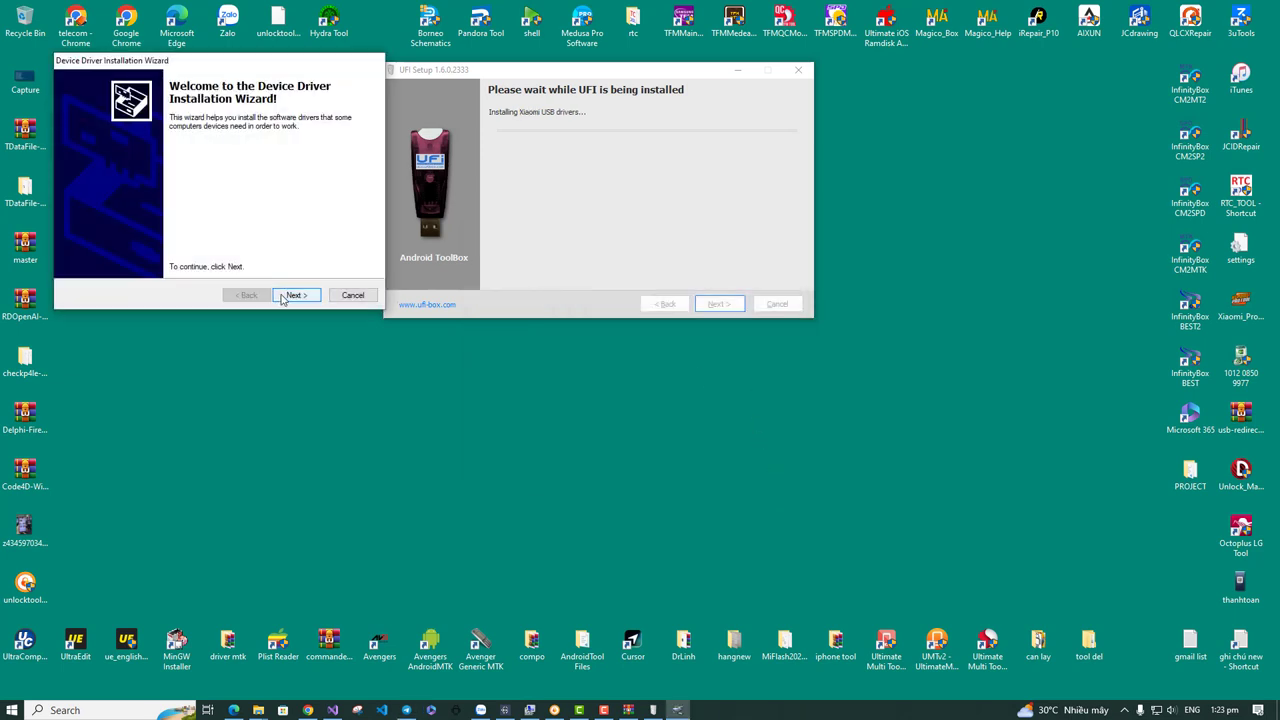
Install the Xiaomi USB drivers through the device driver wizard and continue through the Oppo USB driver installation
click(294, 296)
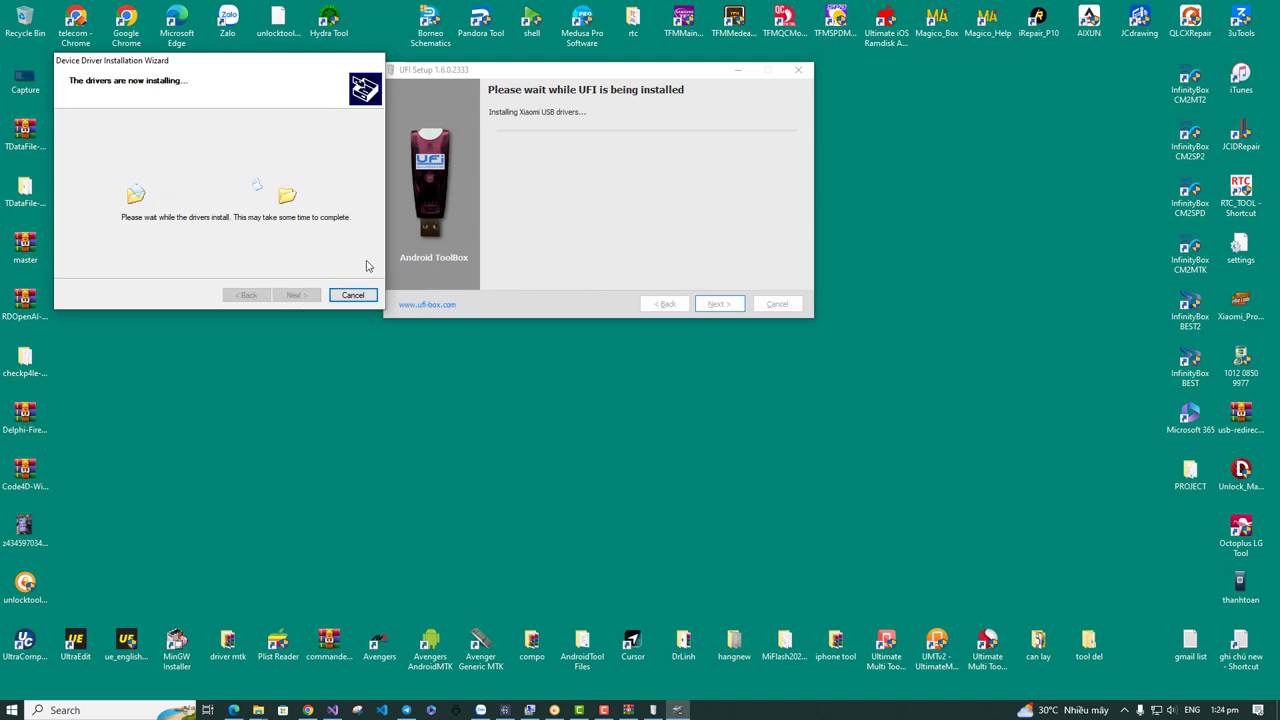
click(297, 296)
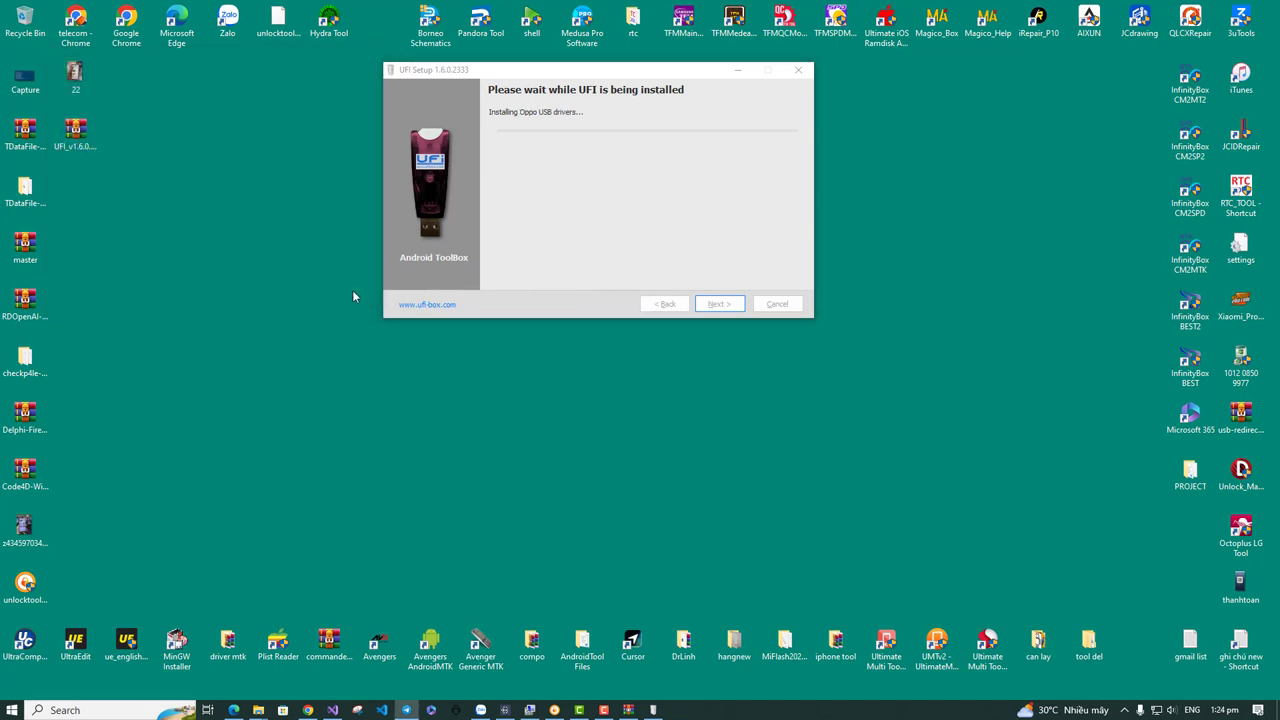
right_click(254, 304)
click(300, 340)
click(664, 401)
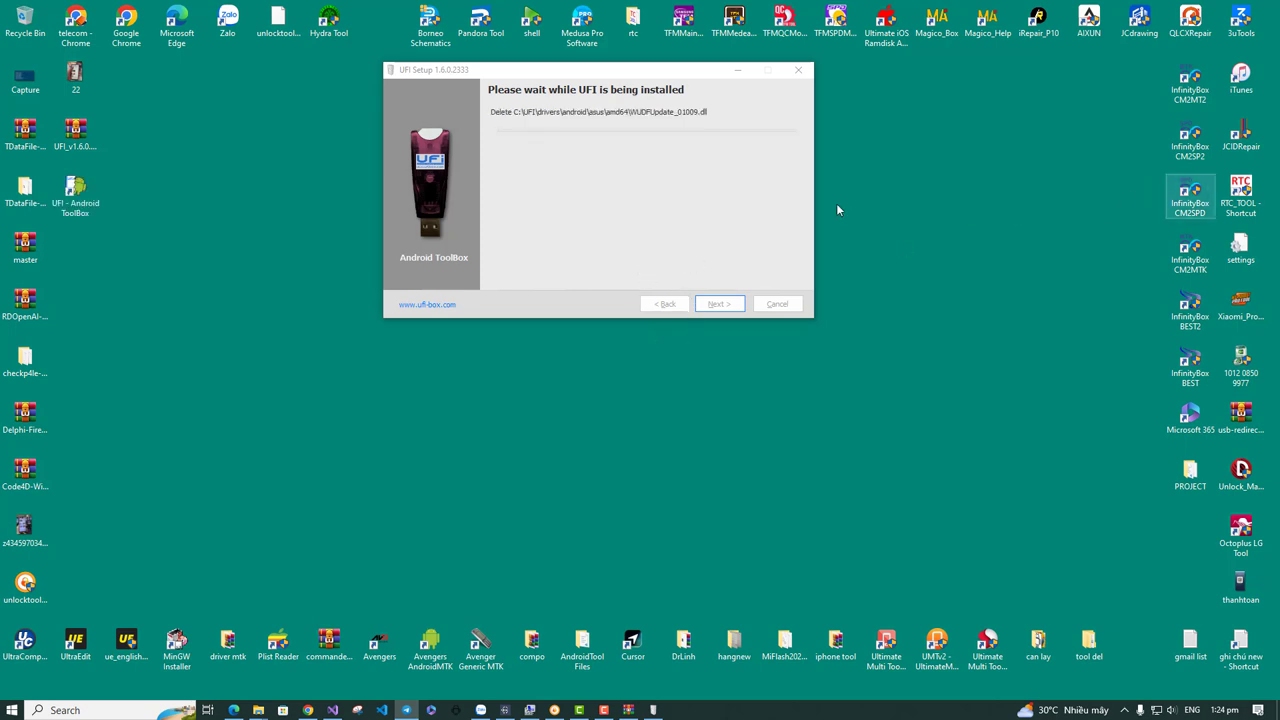
Dismiss the error dialog of the UFI setup
right_click(919, 203)
click(979, 244)
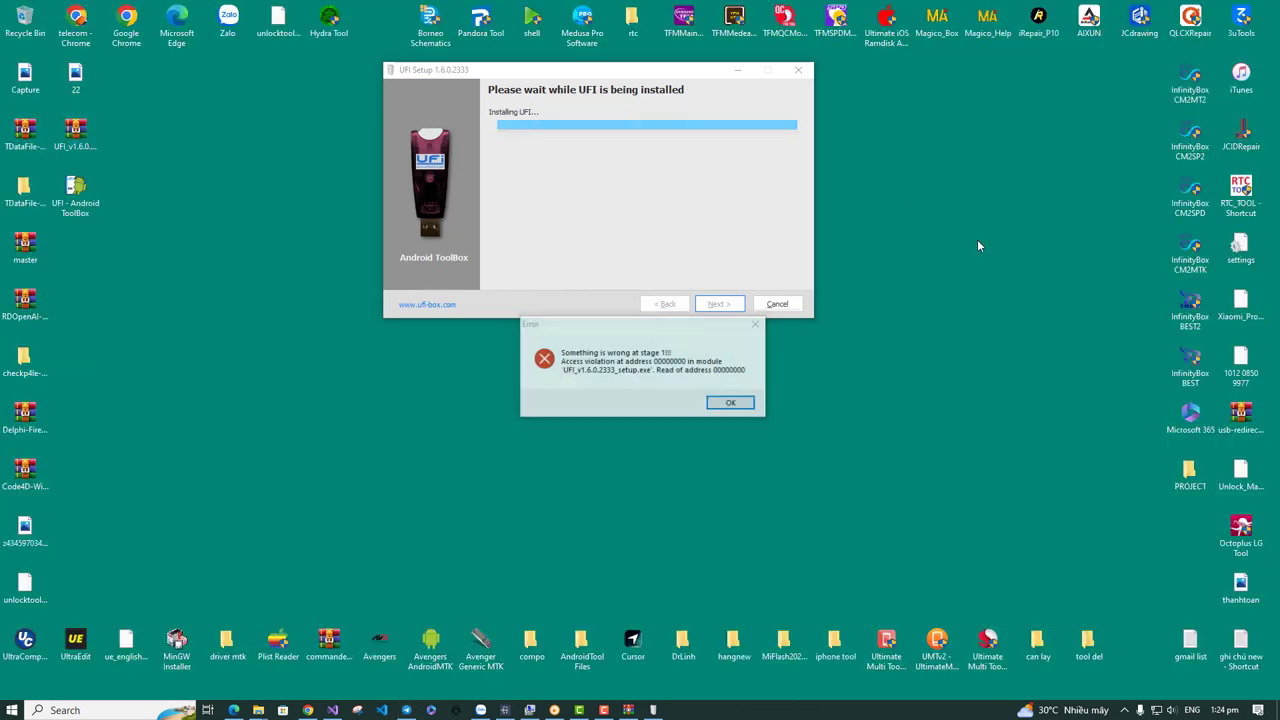
click(729, 403)
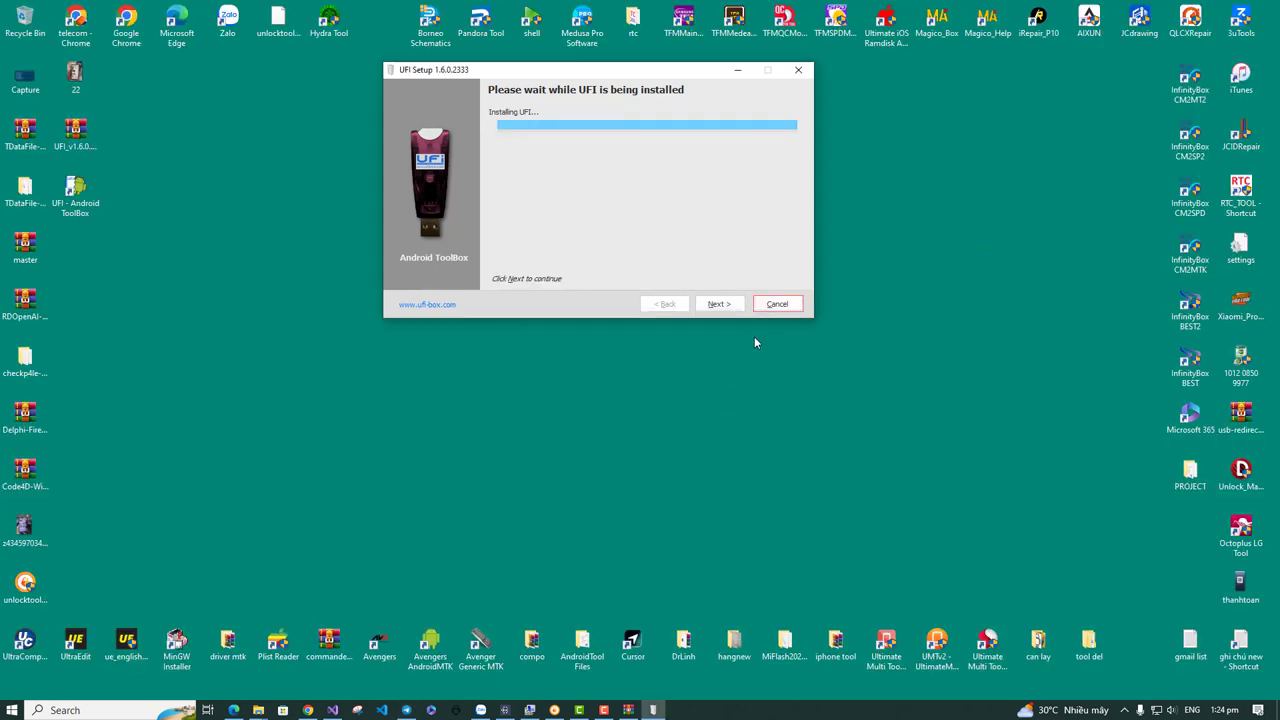